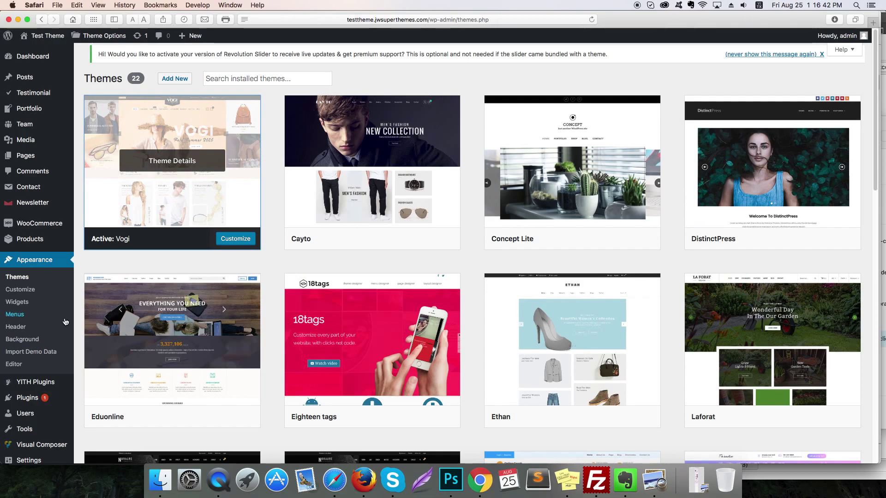
Step: Open the demo data import page and review its notes on required plugins and running the import only once
{"action": "left_click", "coordinate": [46, 352]}
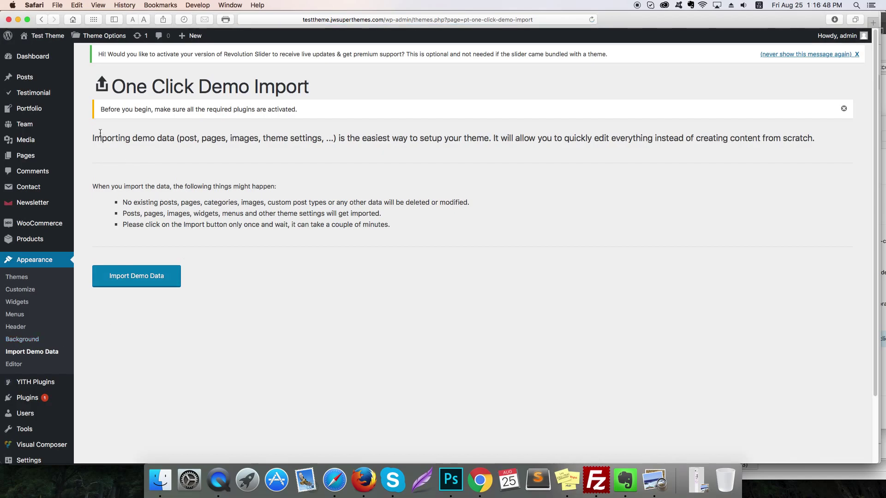
{"action": "left_click_drag", "start_coordinate": [99, 109], "coordinate": [296, 118]}
{"action": "left_click_drag", "start_coordinate": [391, 224], "coordinate": [123, 223]}
Step: Open the Posts list and the Pages list in separate new browser tabs
{"action": "mouse_move", "coordinate": [27, 77]}
{"action": "right_click", "coordinate": [89, 79]}
{"action": "left_click", "coordinate": [118, 84]}
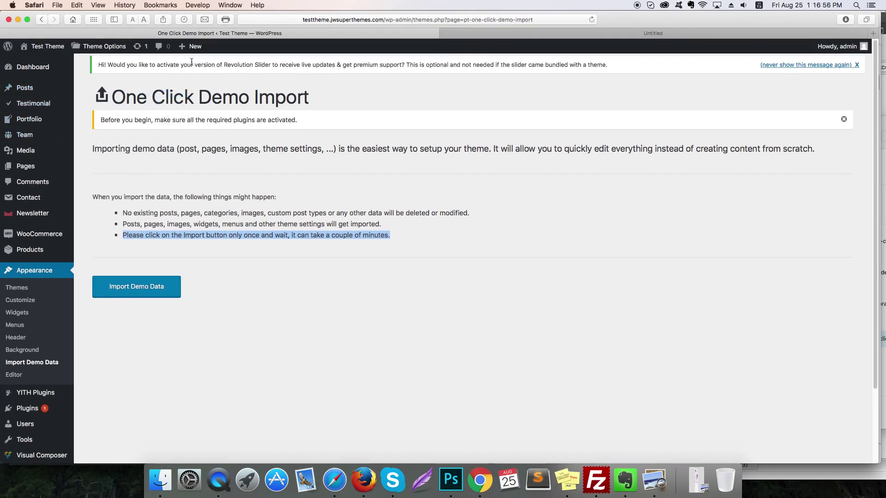
{"action": "scroll", "coordinate": [28, 295], "scroll_direction": "down", "scroll_amount": 1}
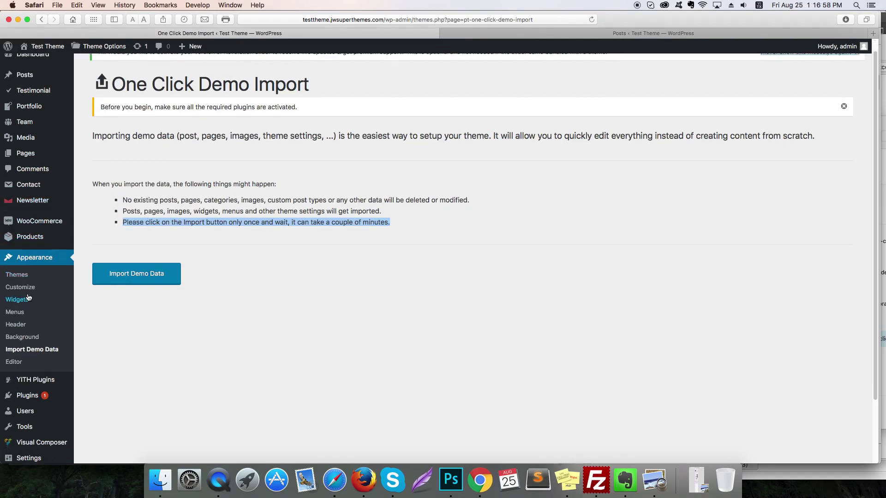
{"action": "mouse_move", "coordinate": [32, 155]}
{"action": "right_click", "coordinate": [98, 155]}
{"action": "left_click", "coordinate": [118, 159]}
Step: Check which posts and pages exist on the site before importing the demo data
{"action": "left_click", "coordinate": [436, 34]}
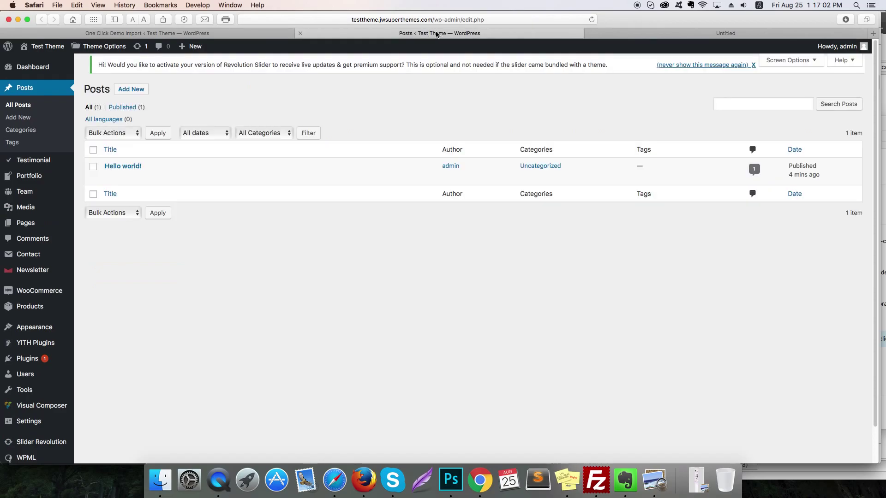
{"action": "left_click", "coordinate": [617, 31]}
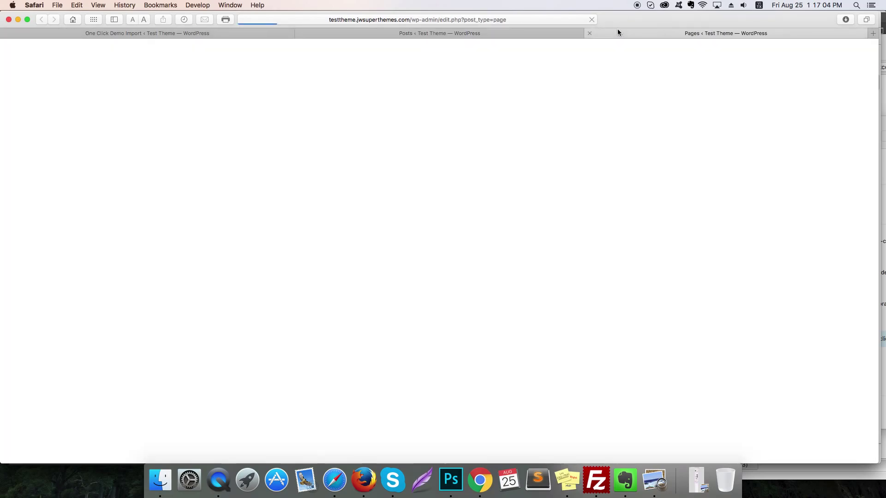
{"action": "left_click", "coordinate": [500, 36]}
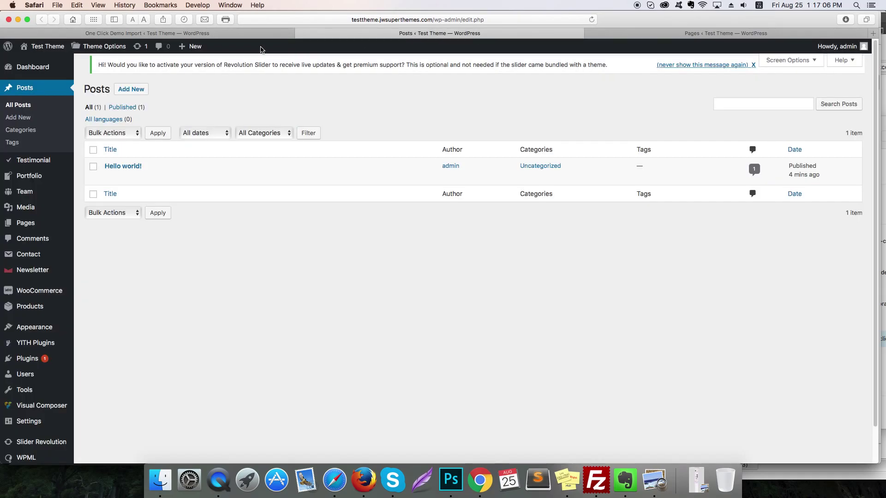
Step: Return to the One Click Demo Import page and start importing the demo data
{"action": "left_click", "coordinate": [246, 36]}
{"action": "left_click", "coordinate": [249, 279]}
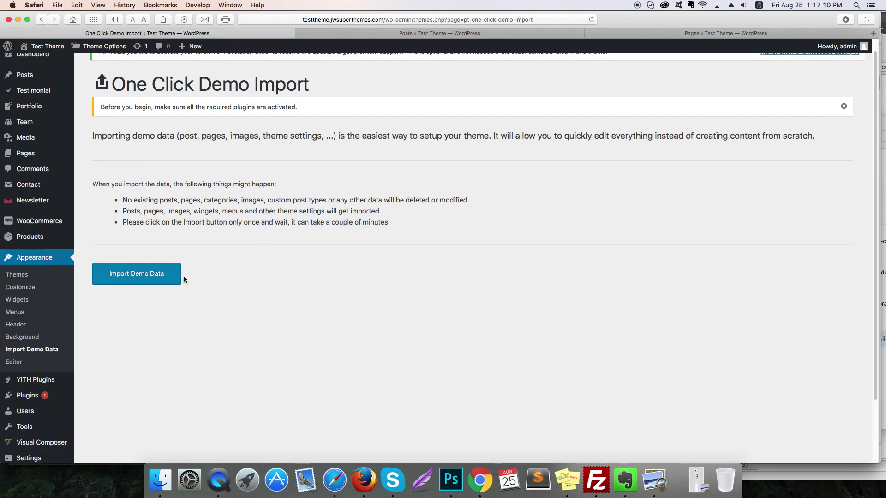
{"action": "left_click", "coordinate": [162, 280]}
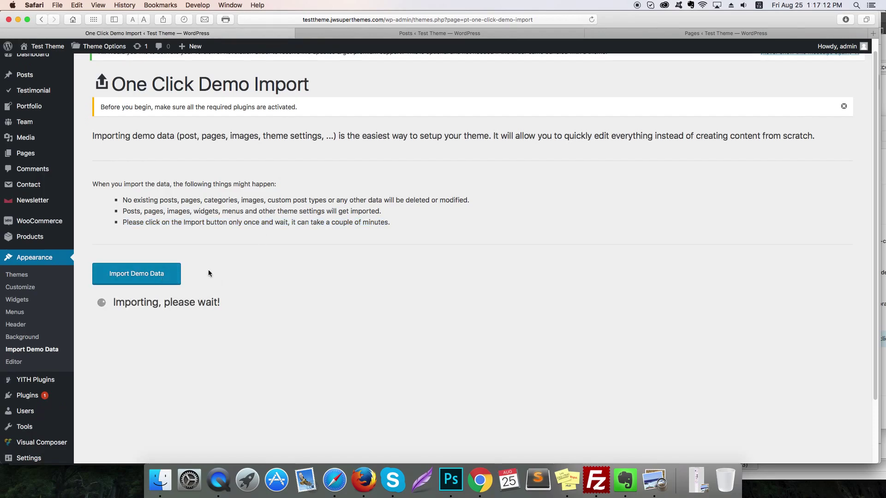
Step: Check the Posts and Pages lists while the import runs, and view the theme options' General Setting section
{"action": "left_click", "coordinate": [443, 34]}
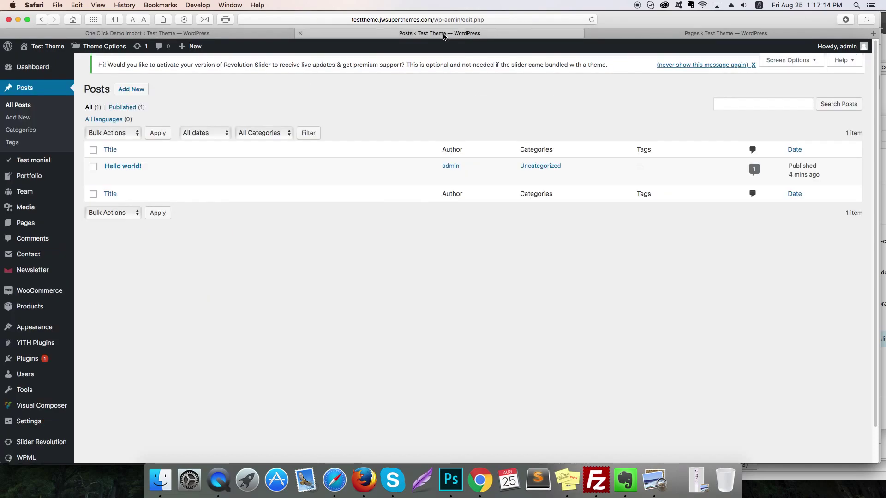
{"action": "left_click", "coordinate": [644, 36]}
{"action": "left_click", "coordinate": [403, 130]}
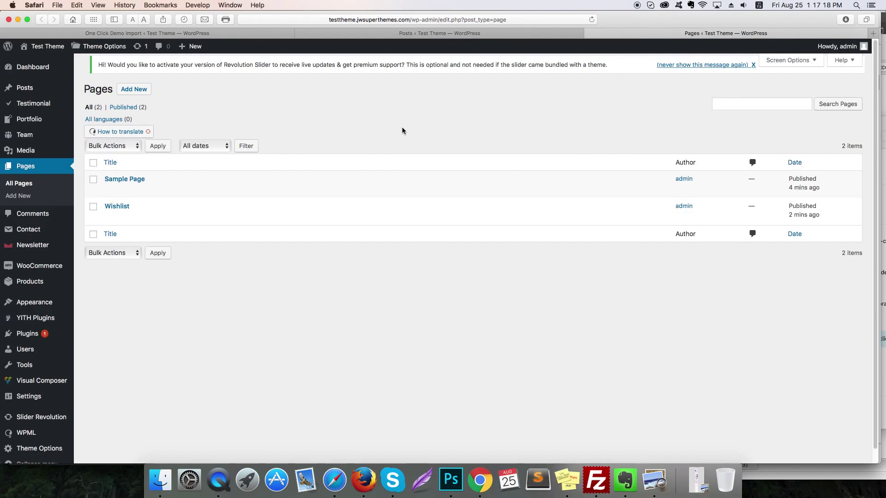
{"action": "left_click", "coordinate": [113, 47]}
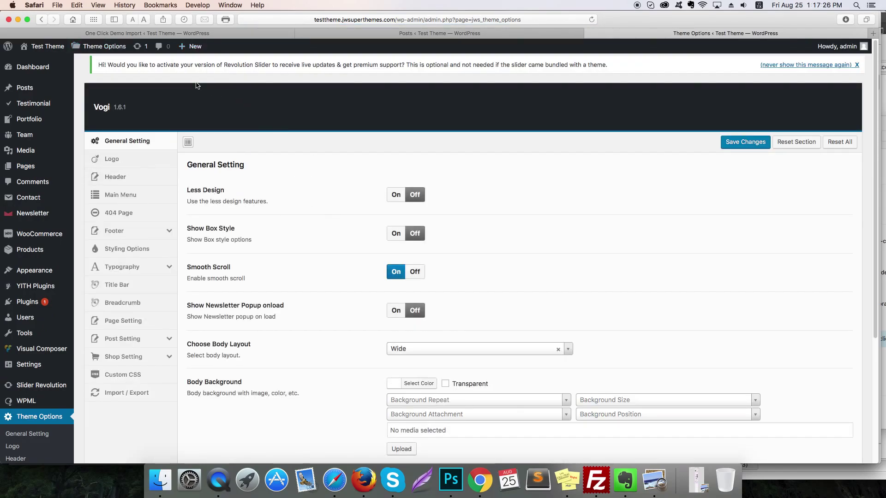
Step: Check the demo import's progress and its waiting-time note, and return to the Posts list
{"action": "left_click", "coordinate": [148, 33]}
{"action": "left_click_drag", "start_coordinate": [115, 302], "coordinate": [223, 303]}
{"action": "left_click_drag", "start_coordinate": [392, 225], "coordinate": [304, 223]}
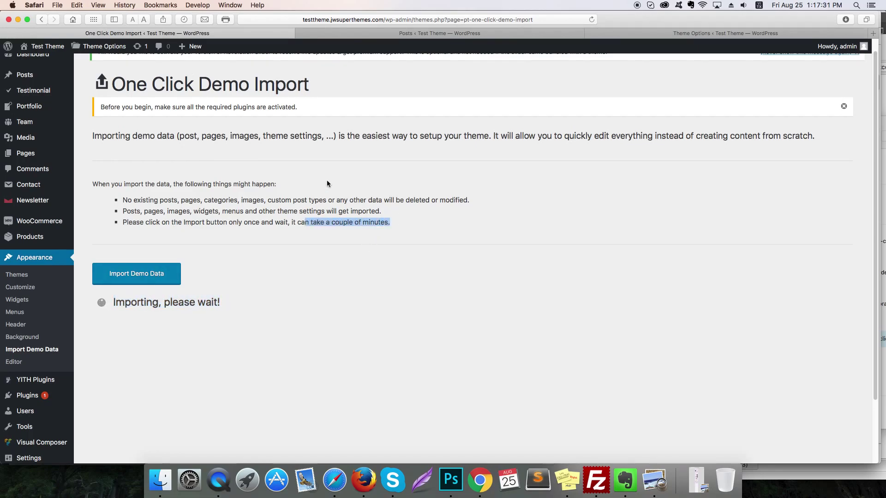
{"action": "left_click", "coordinate": [405, 32]}
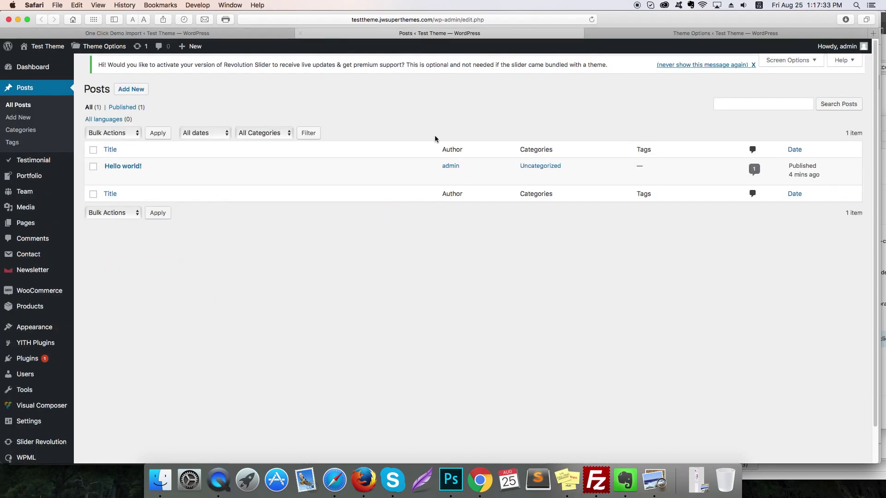
{"action": "left_click", "coordinate": [218, 482]}
{"action": "key", "text": "ctrl+super+n"}
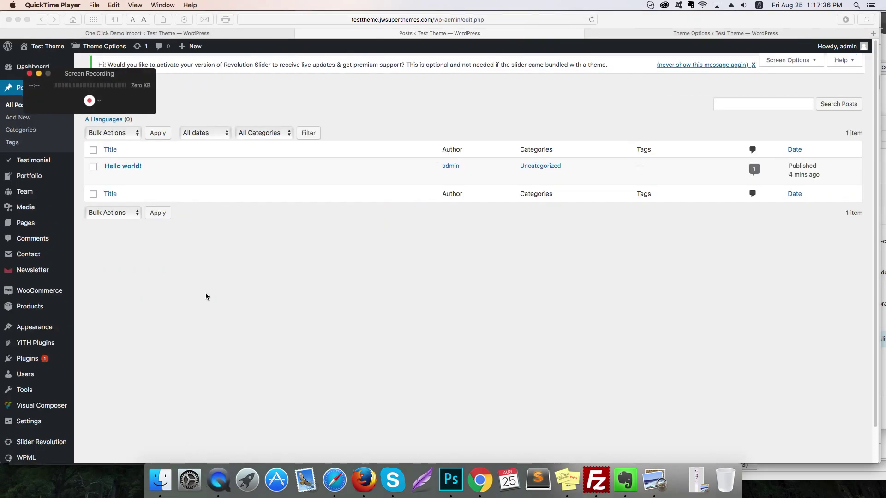
{"action": "left_click", "coordinate": [92, 102]}
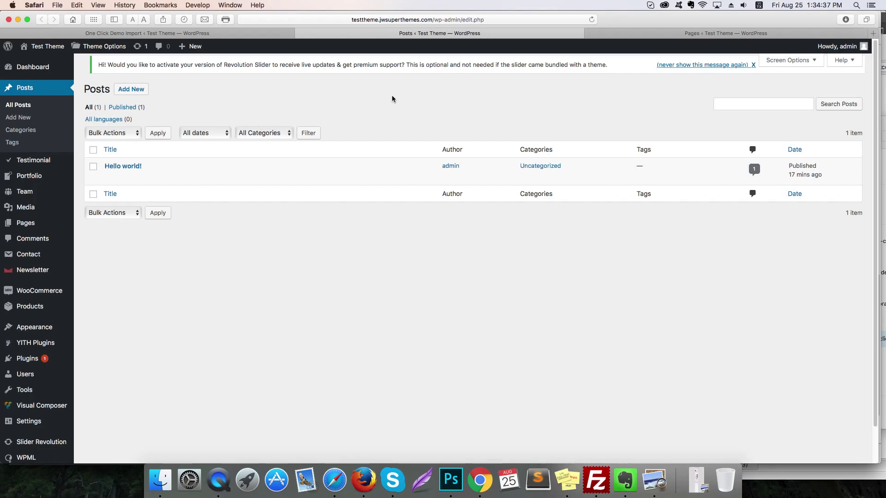
Step: View the Pages list and read the status message on the One Click Demo Import page
{"action": "left_click", "coordinate": [634, 36]}
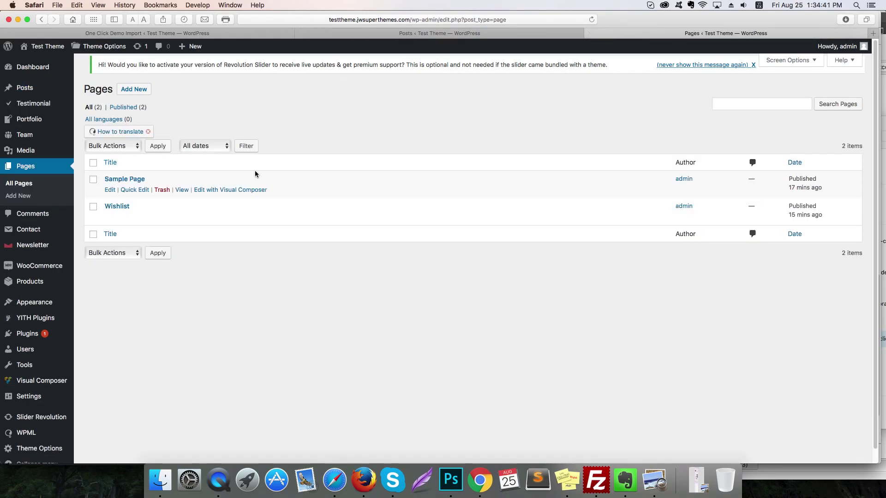
{"action": "left_click", "coordinate": [185, 33]}
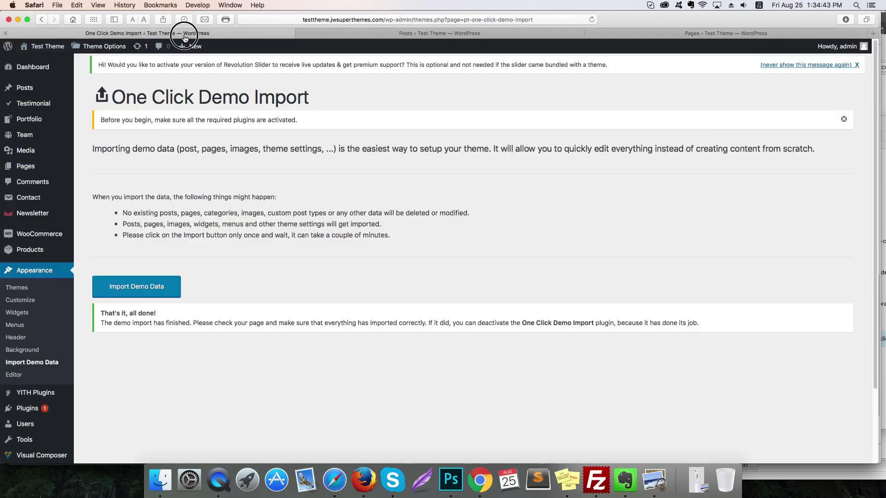
{"action": "left_click_drag", "start_coordinate": [104, 313], "coordinate": [699, 326]}
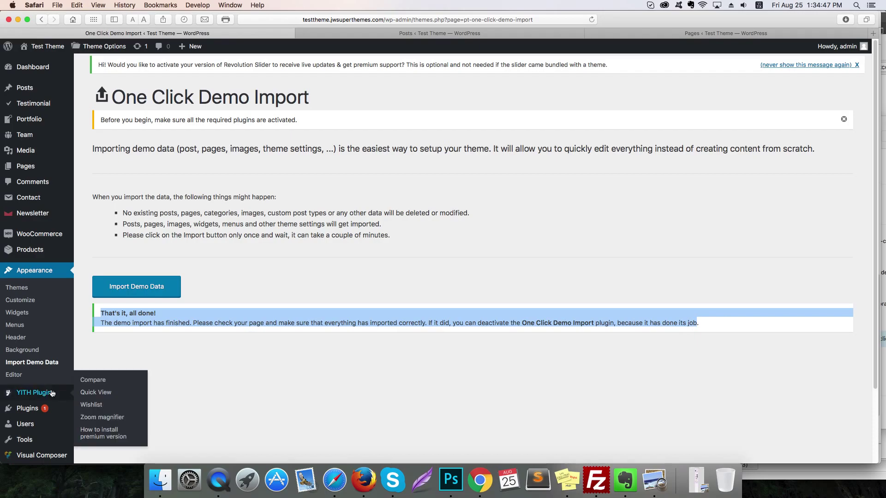
Step: Open the site's permalink settings in the demo import tab
{"action": "scroll", "coordinate": [41, 394], "scroll_direction": "down", "scroll_amount": 3}
{"action": "mouse_move", "coordinate": [47, 413]}
{"action": "left_click", "coordinate": [95, 436]}
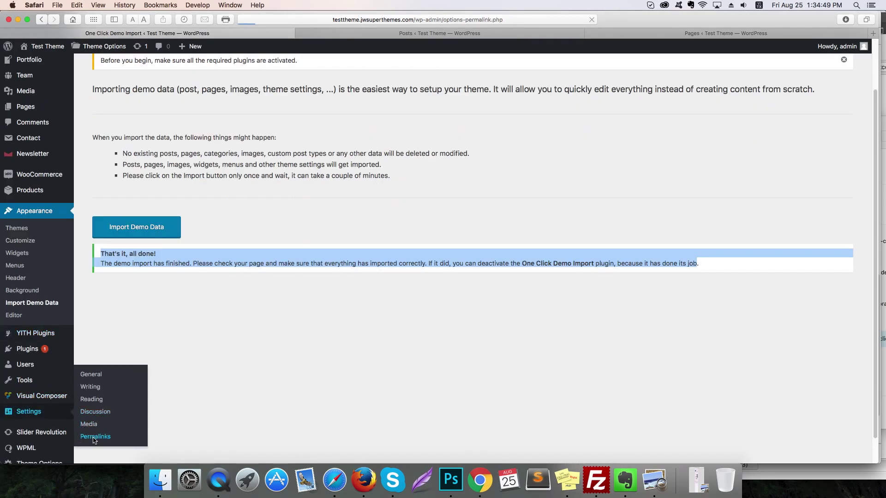
Step: Check the Posts list and reload the Pages list to review the imported content
{"action": "left_click", "coordinate": [382, 34]}
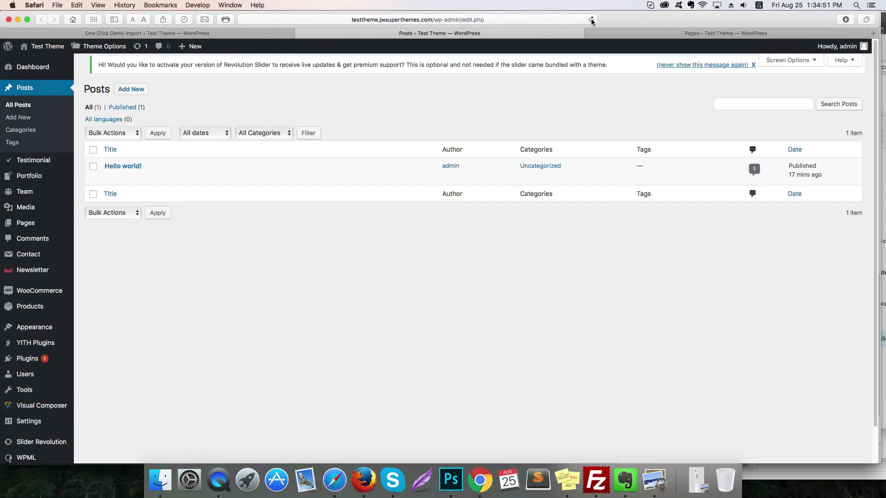
{"action": "left_click", "coordinate": [609, 32]}
{"action": "left_click", "coordinate": [591, 20]}
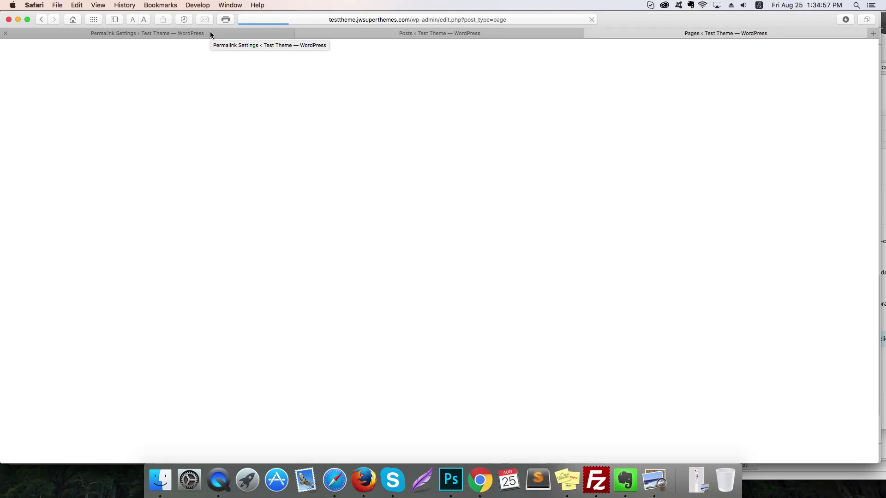
{"action": "scroll", "coordinate": [202, 309], "scroll_direction": "down", "scroll_amount": 5}
{"action": "scroll", "coordinate": [201, 309], "scroll_direction": "up", "scroll_amount": 5}
Step: Set the permalink structure to Post name and save the permalink settings
{"action": "left_click", "coordinate": [254, 35]}
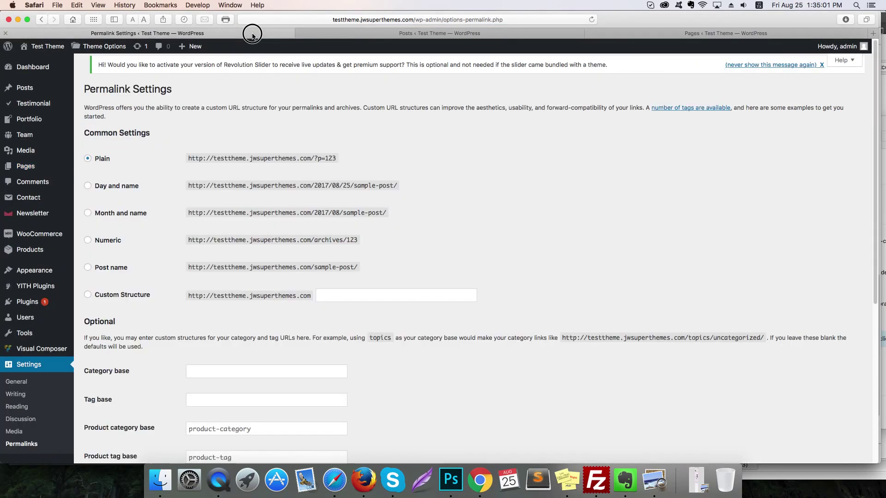
{"action": "left_click", "coordinate": [120, 268]}
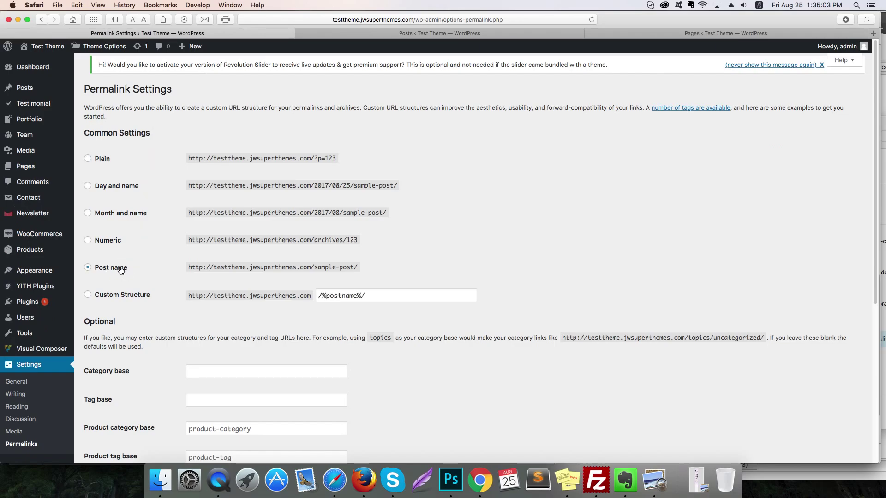
{"action": "scroll", "coordinate": [120, 268], "scroll_direction": "down", "scroll_amount": 6}
{"action": "left_click", "coordinate": [122, 417]}
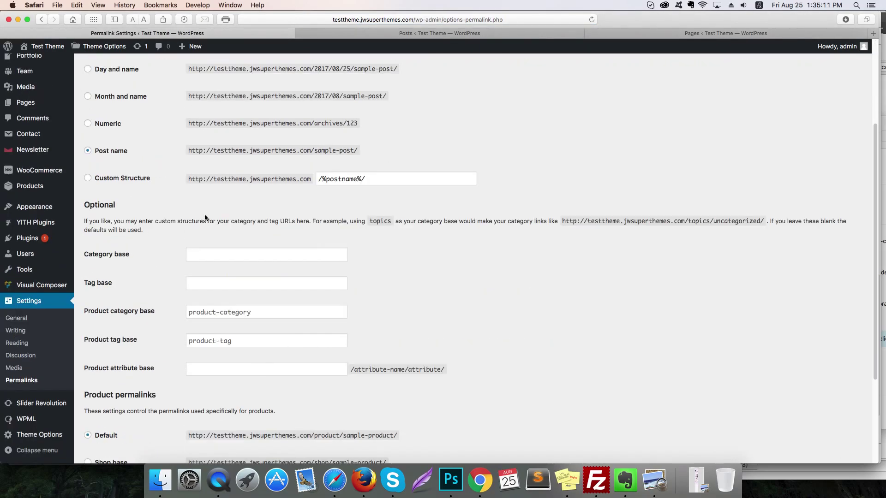
Step: Open the site's front end in a new browser tab
{"action": "mouse_move", "coordinate": [46, 47]}
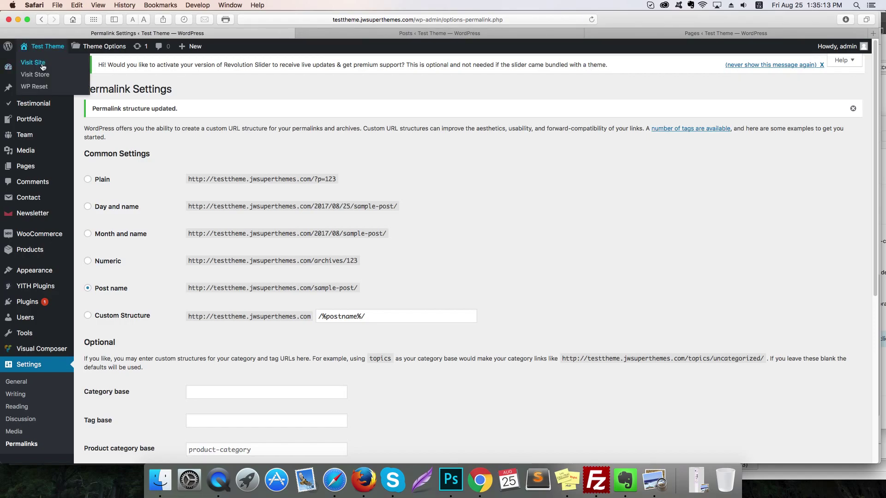
{"action": "right_click", "coordinate": [40, 63]}
{"action": "left_click", "coordinate": [64, 68]}
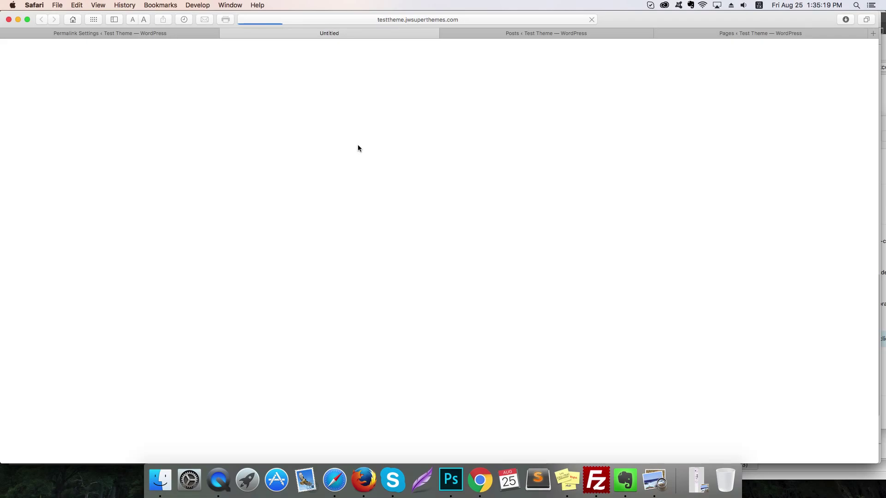
Step: Open the theme options in the posts tab and show the Logo settings
{"action": "left_click", "coordinate": [528, 34]}
{"action": "left_click", "coordinate": [103, 48]}
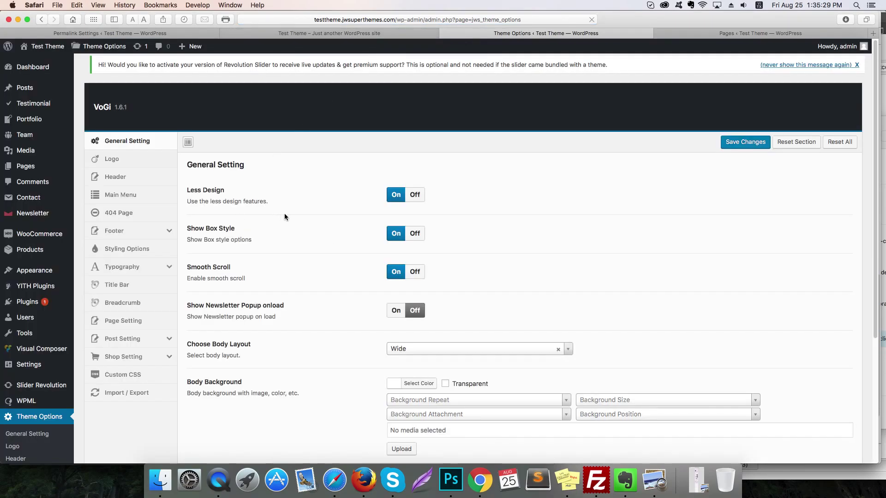
{"action": "left_click", "coordinate": [109, 160]}
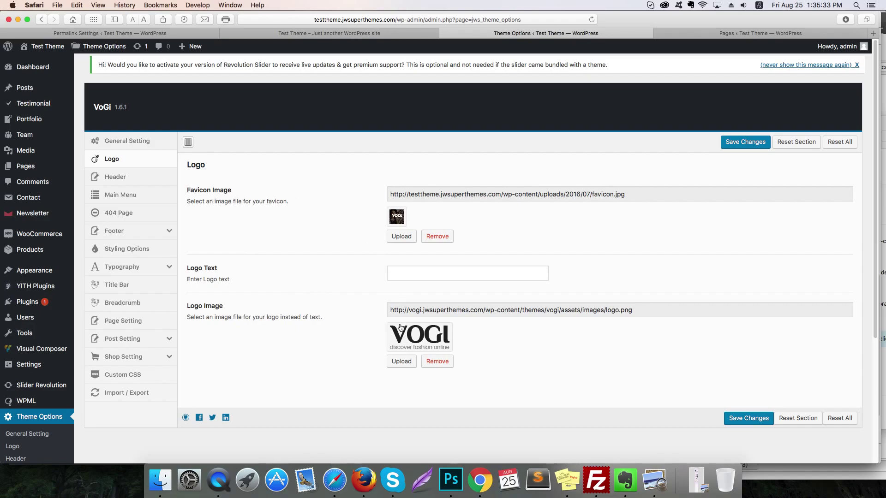
Step: Replace the favicon with the media library image favicon-1.png and save the theme options
{"action": "left_click", "coordinate": [431, 236]}
{"action": "left_click", "coordinate": [401, 224]}
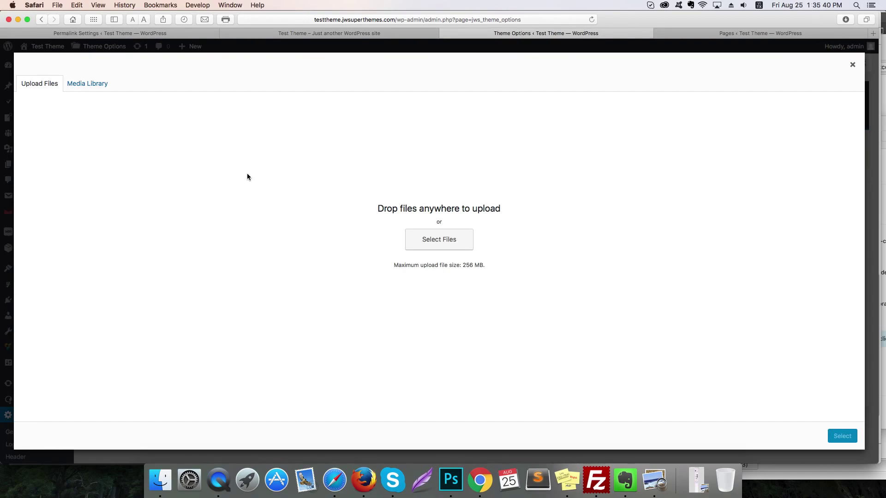
{"action": "left_click", "coordinate": [97, 86]}
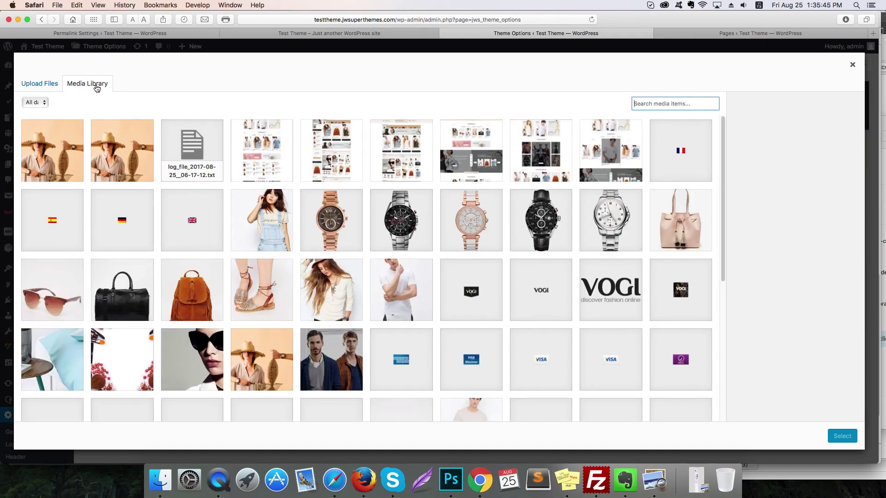
{"action": "left_click", "coordinate": [475, 300]}
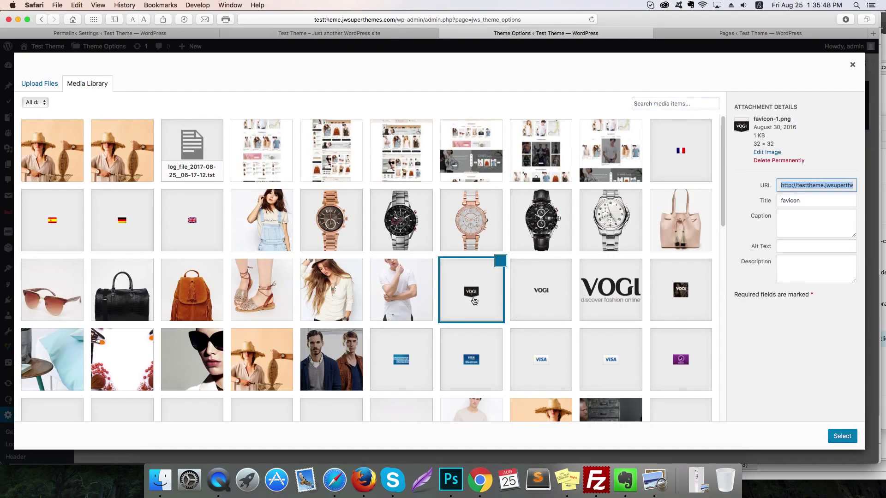
{"action": "left_click", "coordinate": [842, 436]}
{"action": "left_click", "coordinate": [727, 146]}
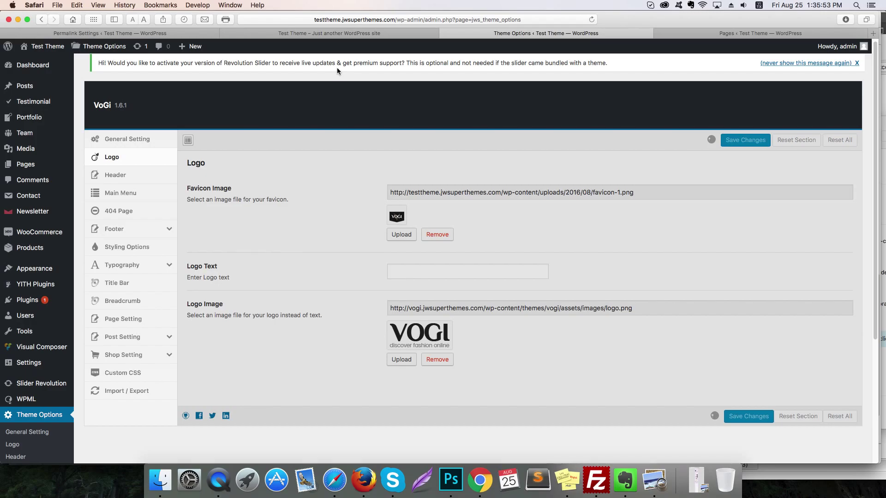
Step: Examine the imported demo homepage on the front end, from the header down through its product sections
{"action": "left_click", "coordinate": [381, 36]}
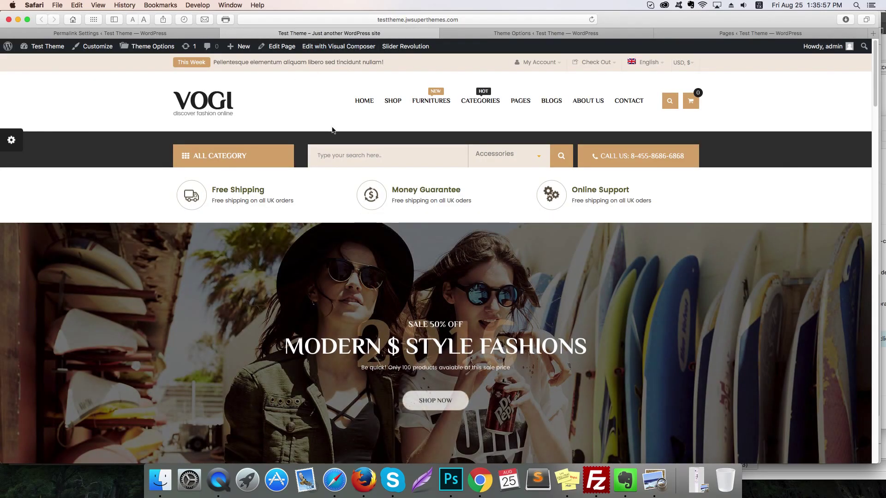
{"action": "scroll", "coordinate": [362, 147], "scroll_direction": "down", "scroll_amount": 5}
{"action": "scroll", "coordinate": [363, 146], "scroll_direction": "down", "scroll_amount": 15}
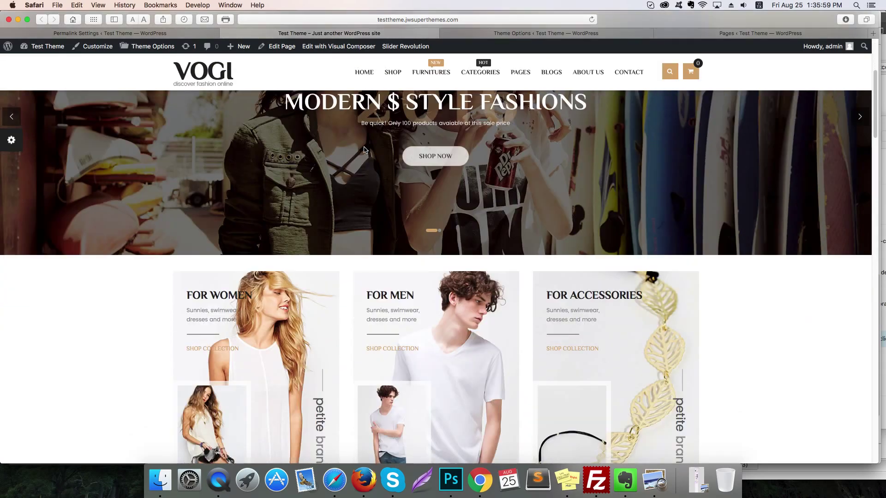
{"action": "scroll", "coordinate": [364, 150], "scroll_direction": "down", "scroll_amount": 5}
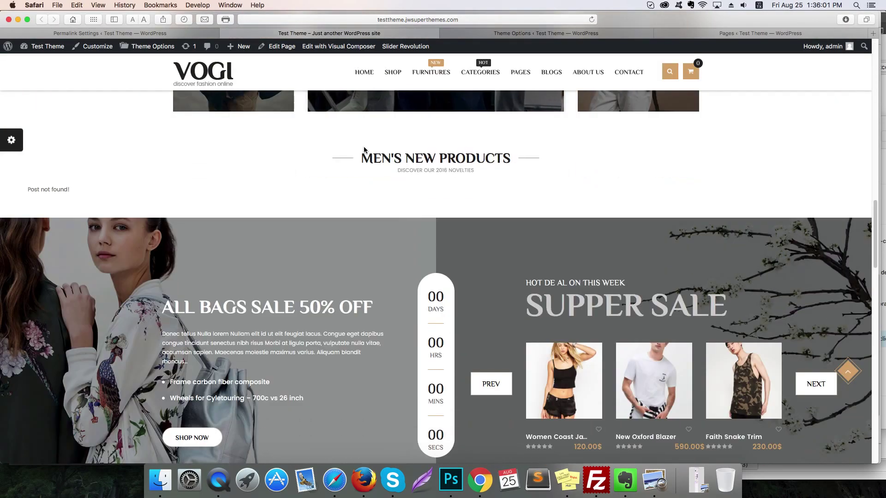
Step: Review the remaining homepage sections down to the blog posts and footer, and open the homepage for editing
{"action": "scroll", "coordinate": [434, 231], "scroll_direction": "down", "scroll_amount": 15}
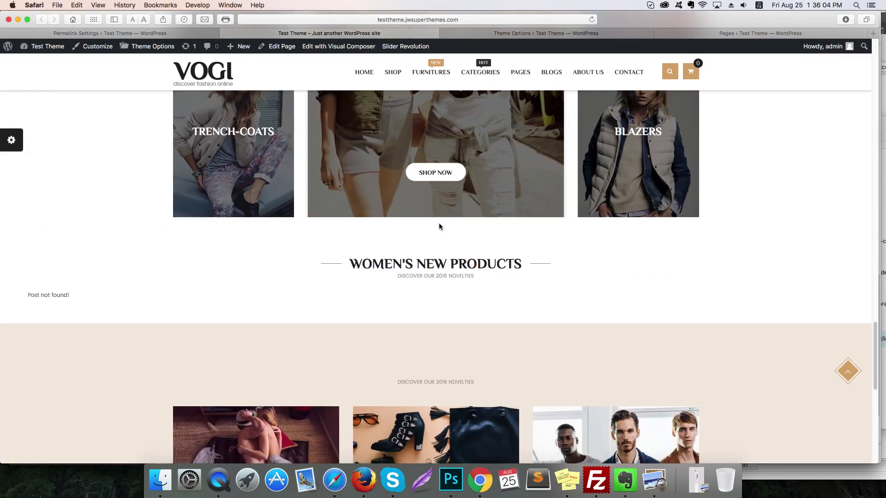
{"action": "scroll", "coordinate": [460, 279], "scroll_direction": "down", "scroll_amount": 6}
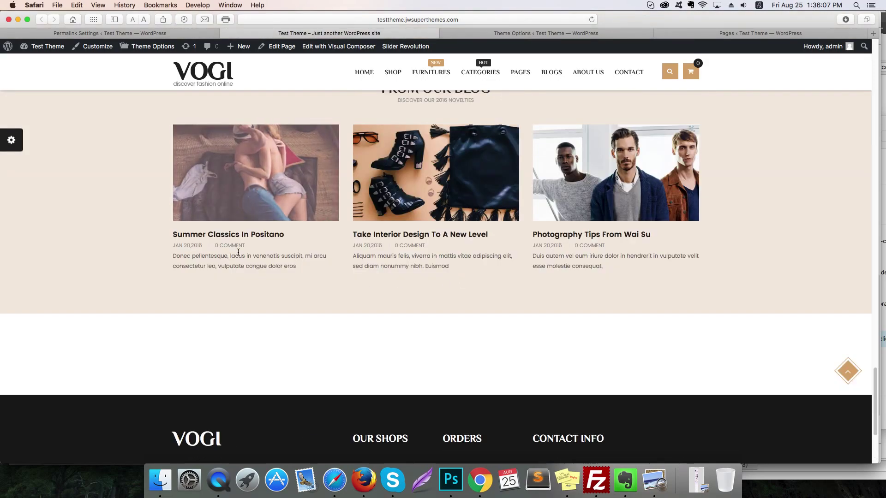
{"action": "scroll", "coordinate": [256, 193], "scroll_direction": "up", "scroll_amount": 1}
{"action": "mouse_move", "coordinate": [398, 69]}
{"action": "left_click", "coordinate": [278, 47]}
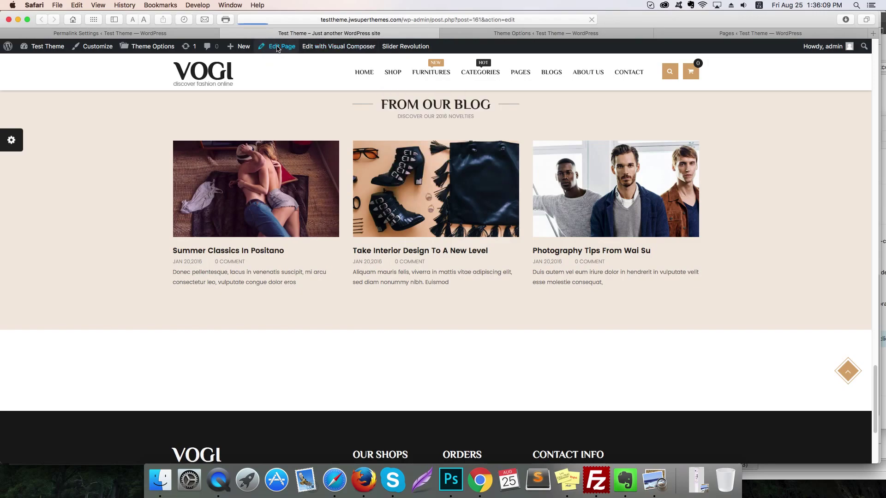
{"action": "scroll", "coordinate": [358, 213], "scroll_direction": "up", "scroll_amount": 7}
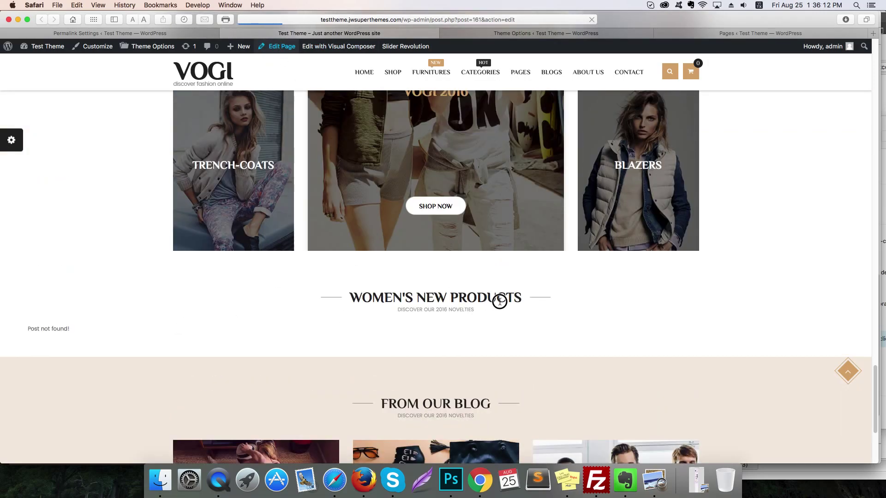
{"action": "scroll", "coordinate": [496, 296], "scroll_direction": "up", "scroll_amount": 10}
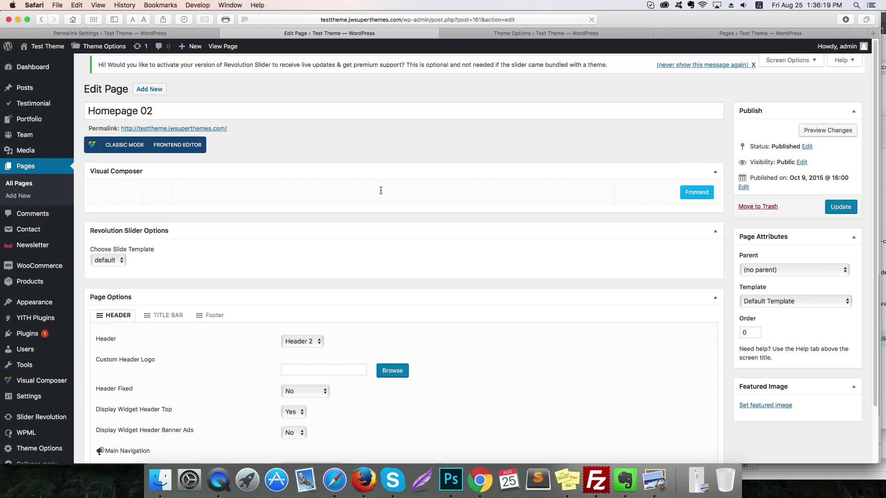
Step: Open the query settings of the Product Carousel in the Men's New Products row
{"action": "scroll", "coordinate": [381, 191], "scroll_direction": "down", "scroll_amount": 5}
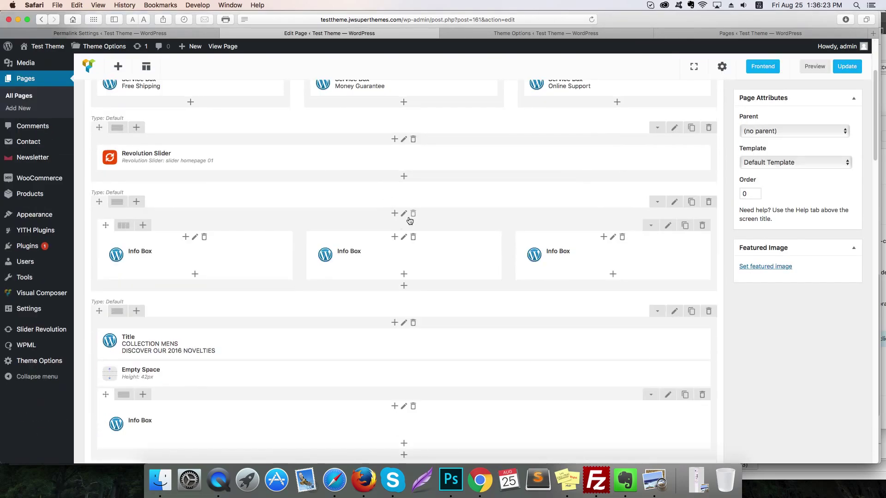
{"action": "scroll", "coordinate": [432, 396], "scroll_direction": "down", "scroll_amount": 1}
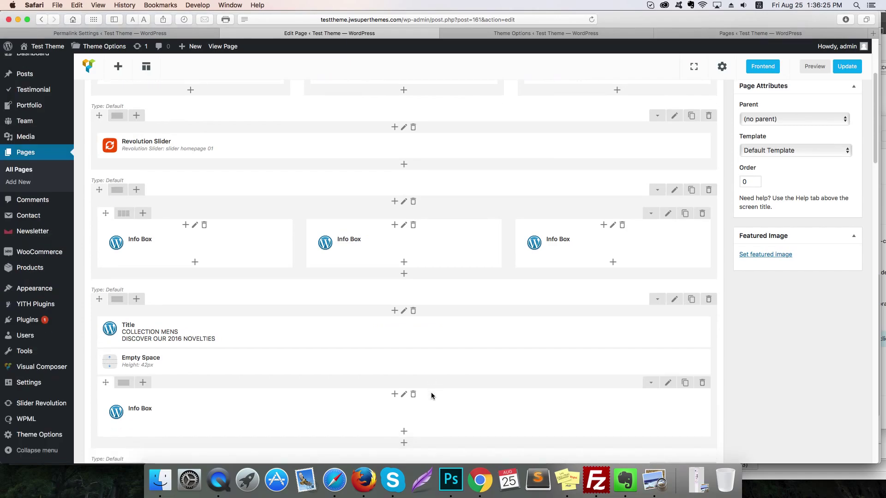
{"action": "scroll", "coordinate": [432, 396], "scroll_direction": "down", "scroll_amount": 8}
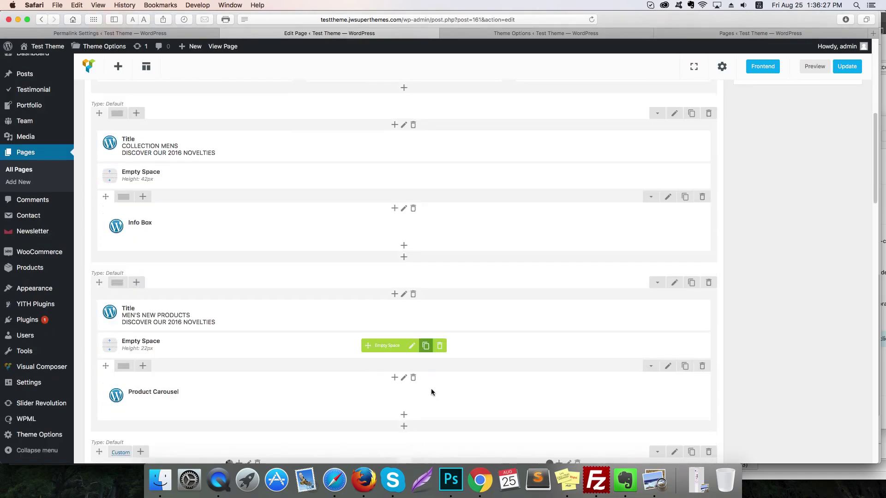
{"action": "scroll", "coordinate": [431, 392], "scroll_direction": "down", "scroll_amount": 1}
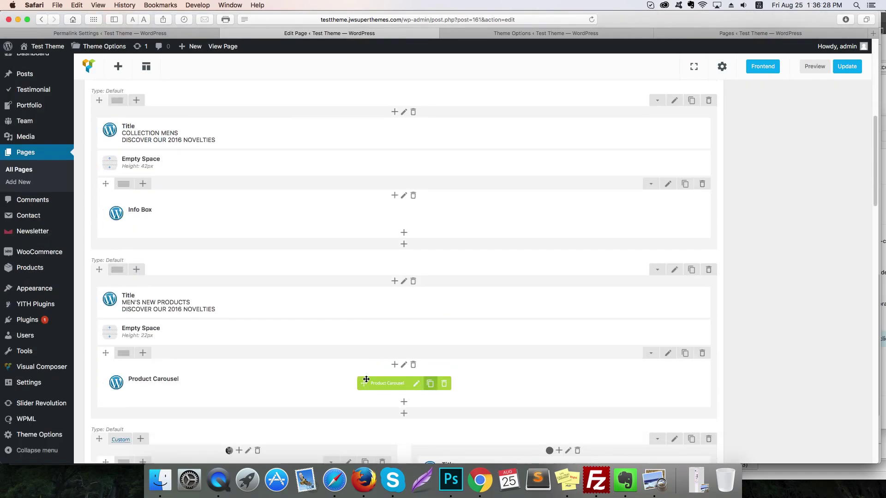
{"action": "left_click", "coordinate": [416, 384]}
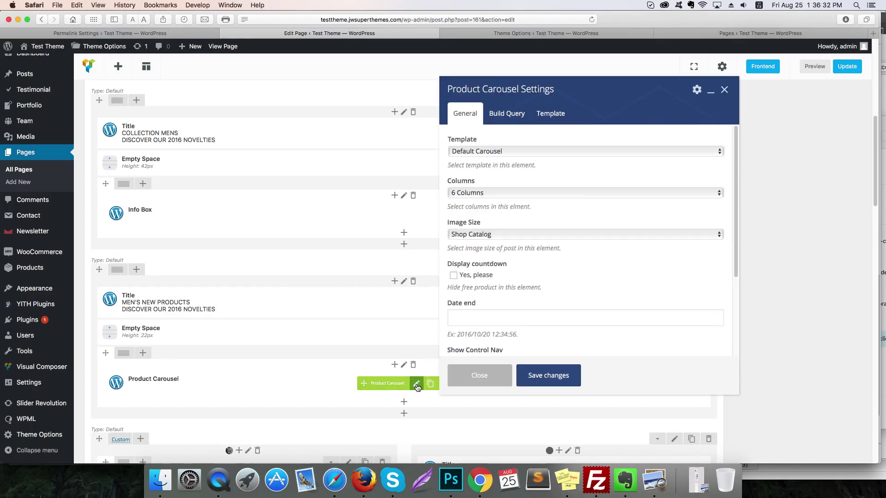
{"action": "left_click", "coordinate": [494, 113]}
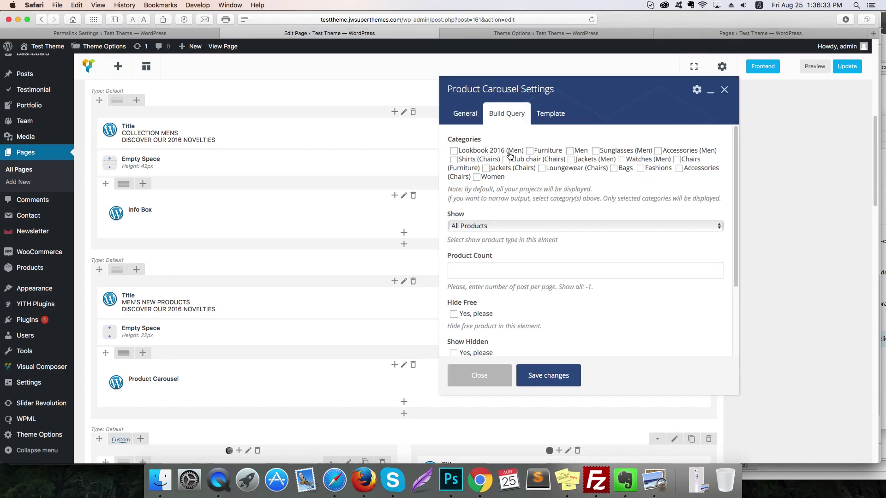
Step: Select the Furniture, Men, Sunglasses, Jackets (Men), Club chair, Lookbook 2016 and Shirts categories for the carousel and save its settings
{"action": "left_click", "coordinate": [532, 152]}
{"action": "left_click", "coordinate": [578, 151]}
{"action": "left_click", "coordinate": [621, 151]}
{"action": "left_click", "coordinate": [591, 159]}
{"action": "left_click", "coordinate": [526, 162]}
{"action": "left_click", "coordinate": [474, 151]}
{"action": "left_click", "coordinate": [474, 159]}
{"action": "left_click", "coordinate": [547, 379]}
Step: Set the end date of the All Bags Sale countdown to 2017/10/29, save the element and update the page
{"action": "scroll", "coordinate": [369, 341], "scroll_direction": "down", "scroll_amount": 3}
{"action": "scroll", "coordinate": [309, 337], "scroll_direction": "down", "scroll_amount": 1}
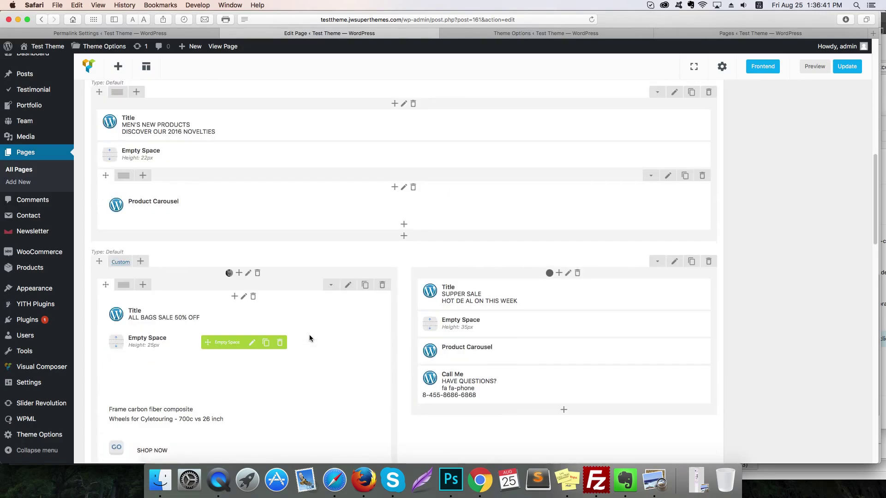
{"action": "scroll", "coordinate": [309, 338], "scroll_direction": "down", "scroll_amount": 3}
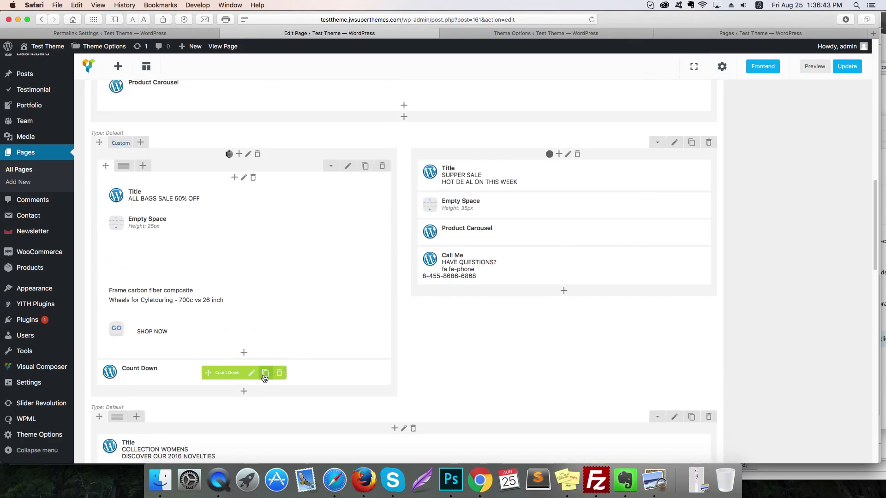
{"action": "left_click", "coordinate": [251, 375]}
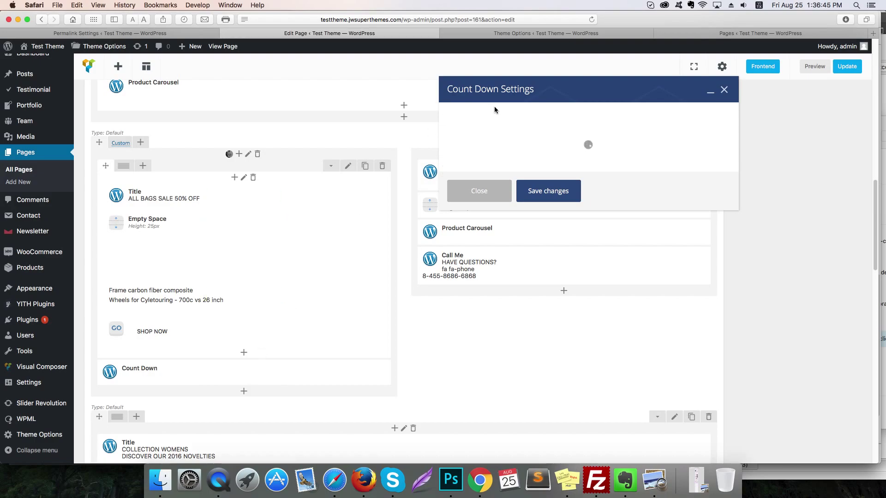
{"action": "left_click", "coordinate": [475, 132]}
{"action": "key", "text": "BackSpace"}
{"action": "key", "text": "BackSpace"}
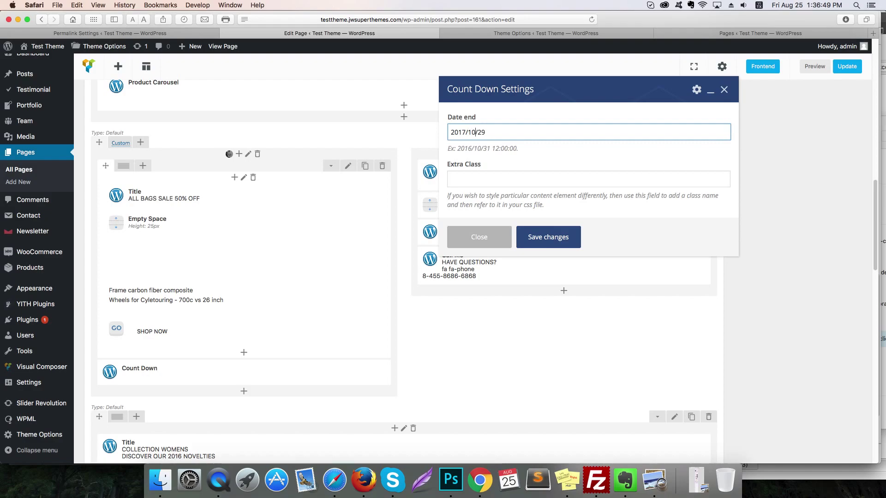
{"action": "left_click", "coordinate": [538, 234]}
{"action": "left_click", "coordinate": [851, 67]}
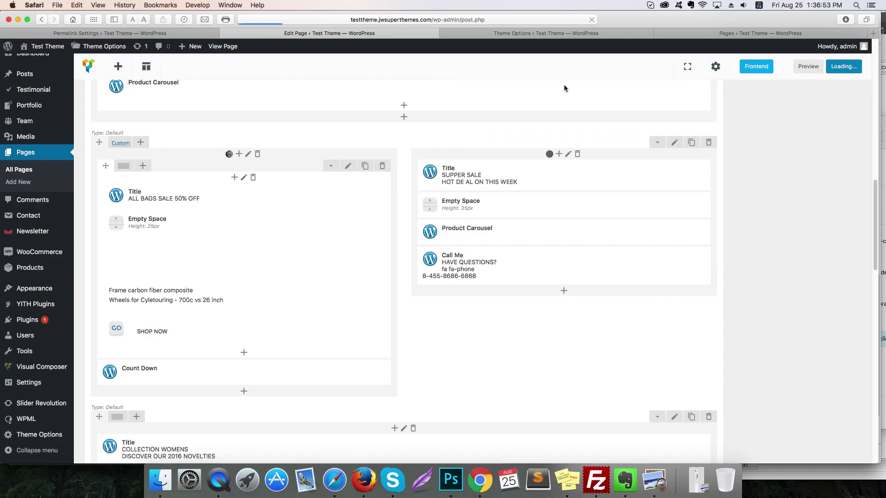
Step: Open the updated homepage from its permalink in a new browser tab and switch to it
{"action": "scroll", "coordinate": [558, 66], "scroll_direction": "up", "scroll_amount": 15}
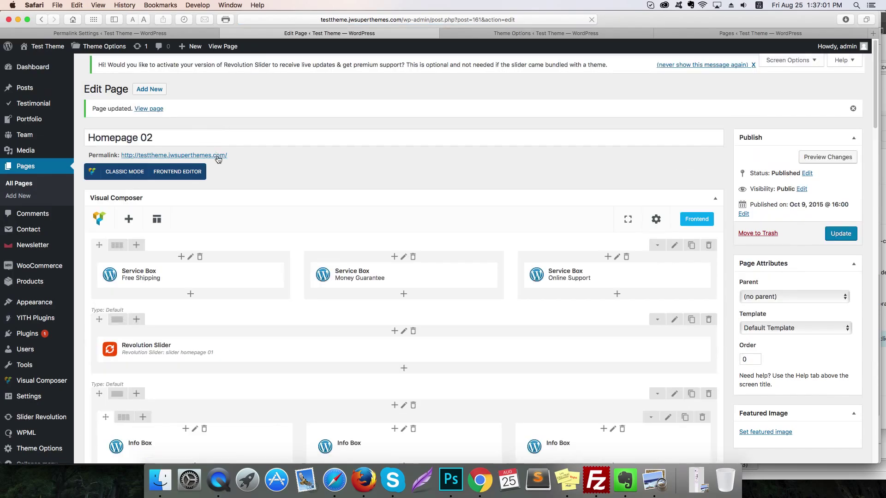
{"action": "right_click", "coordinate": [216, 156]}
{"action": "left_click", "coordinate": [244, 160]}
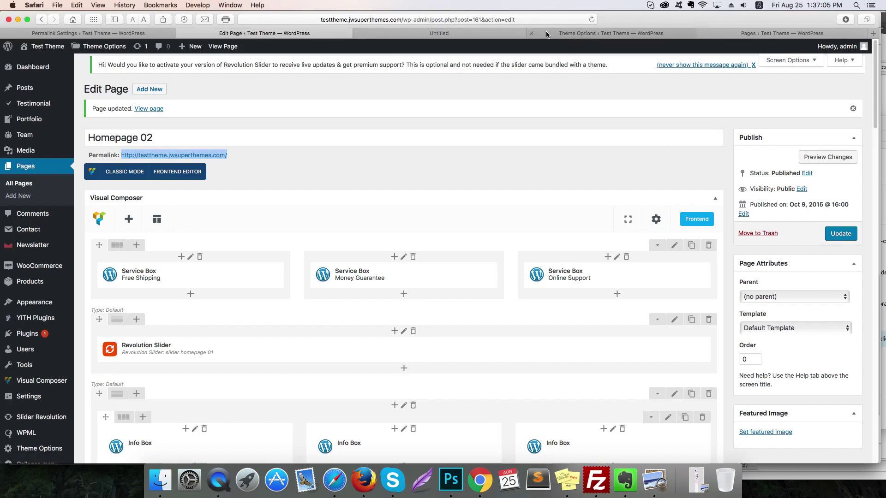
{"action": "left_click", "coordinate": [561, 37]}
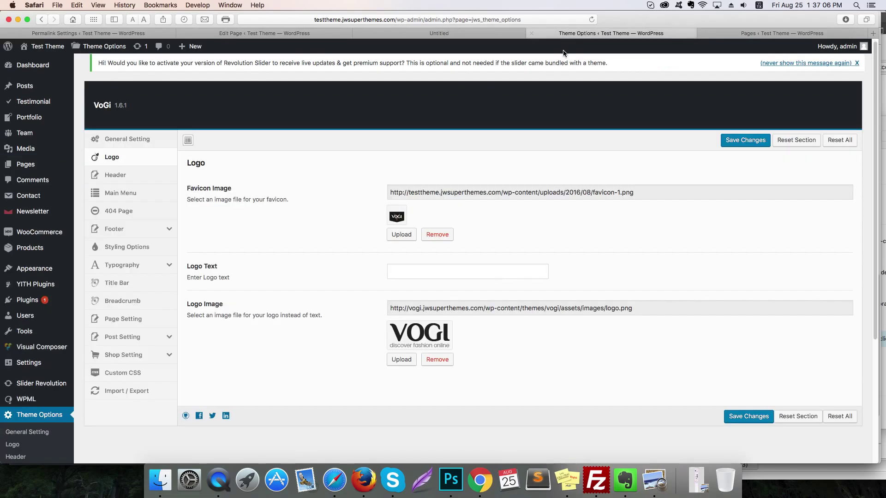
{"action": "left_click", "coordinate": [468, 35]}
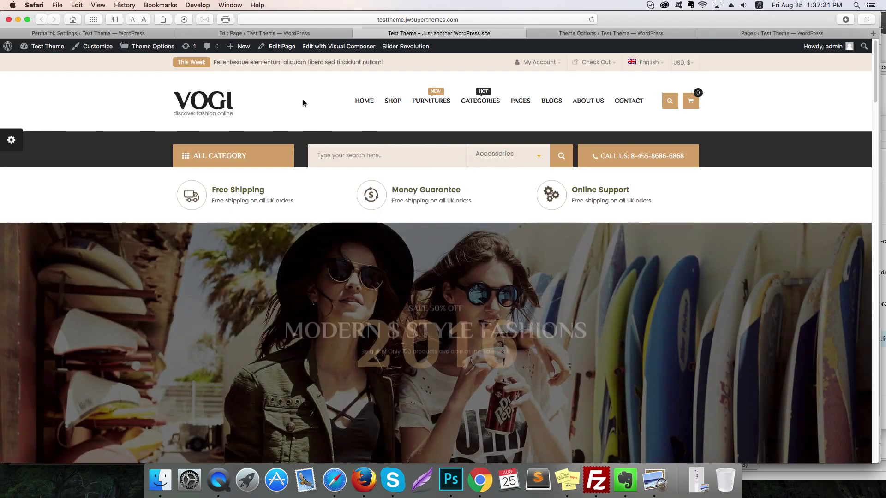
Step: Open the Shop Full Width, Shop Right Sidebar, Shop 3 Column and Blog Left Sidebar pages in new browser tabs
{"action": "mouse_move", "coordinate": [399, 101]}
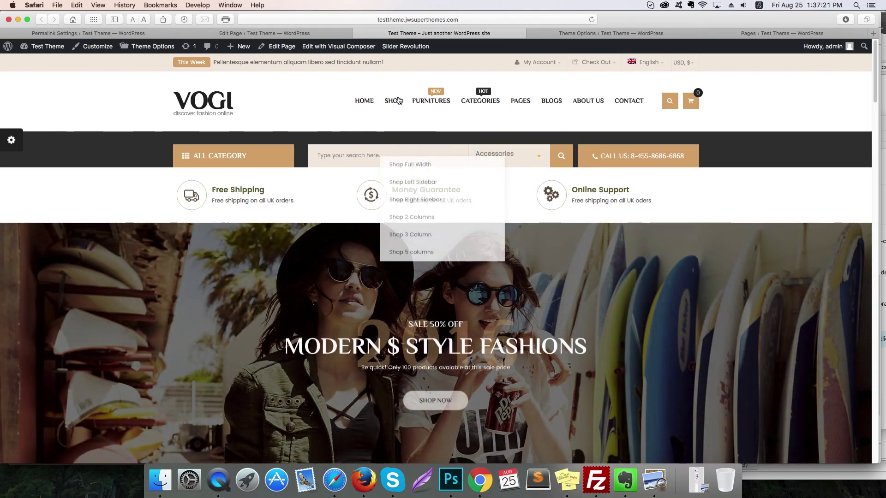
{"action": "mouse_move", "coordinate": [472, 104]}
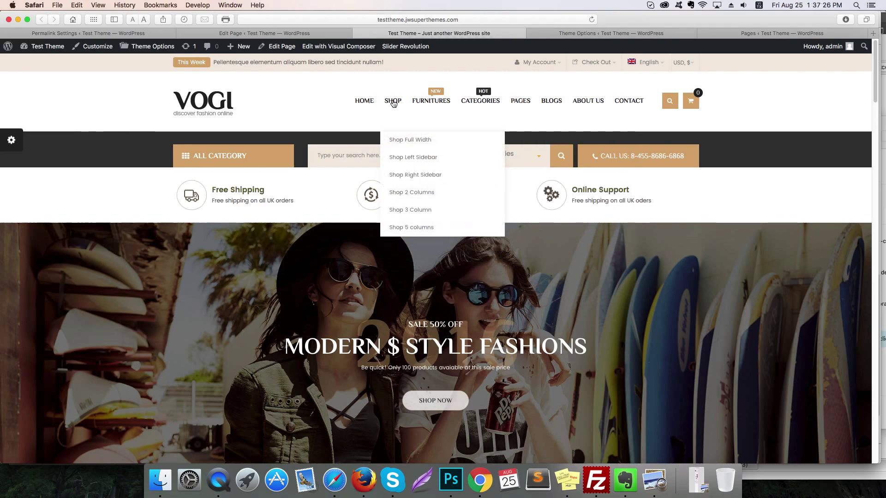
{"action": "right_click", "coordinate": [405, 139]}
{"action": "right_click", "coordinate": [410, 174]}
{"action": "left_click", "coordinate": [423, 180]}
{"action": "right_click", "coordinate": [412, 213]}
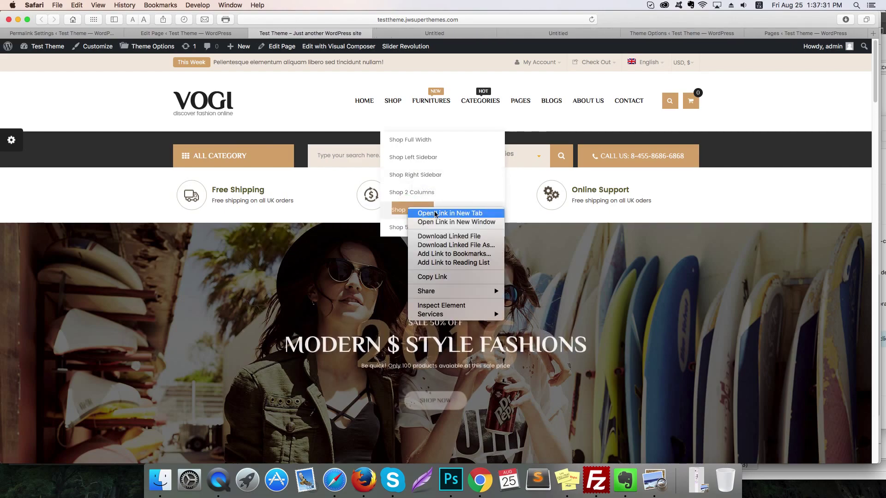
{"action": "left_click", "coordinate": [425, 219]}
{"action": "mouse_move", "coordinate": [556, 106]}
{"action": "right_click", "coordinate": [560, 139]}
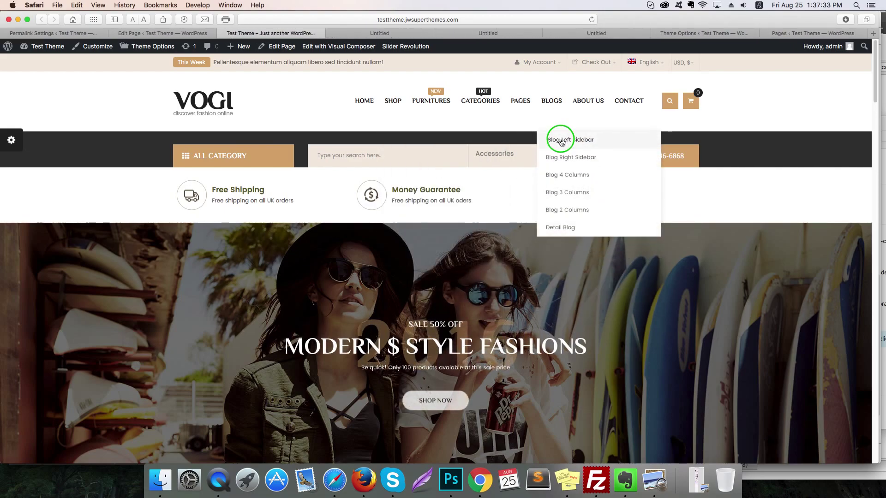
{"action": "left_click", "coordinate": [583, 144]}
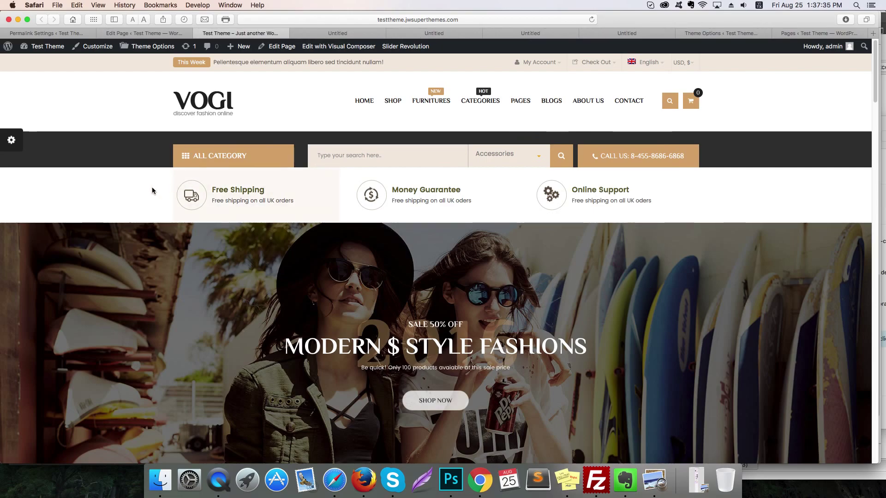
Step: Examine the updated homepage from the collections through the men's product carousel and sale countdown down to the women's products and blog
{"action": "scroll", "coordinate": [175, 198], "scroll_direction": "down", "scroll_amount": 6}
{"action": "scroll", "coordinate": [192, 208], "scroll_direction": "down", "scroll_amount": 10}
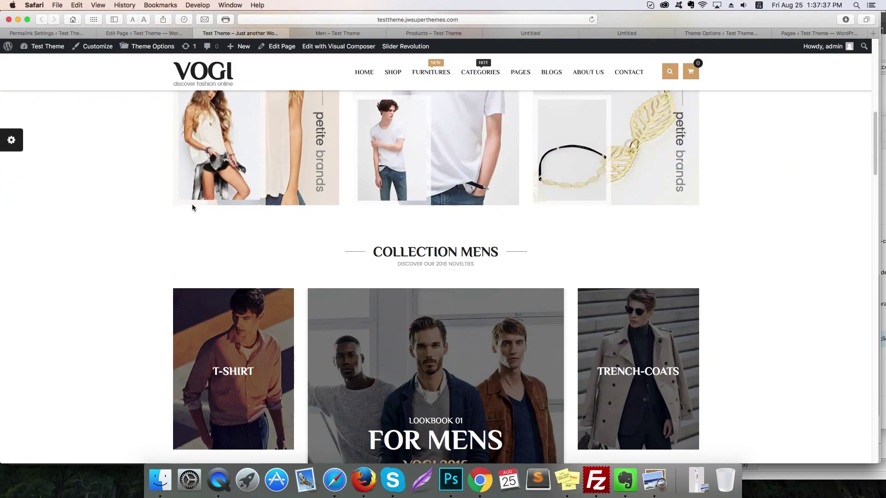
{"action": "scroll", "coordinate": [193, 207], "scroll_direction": "down", "scroll_amount": 5}
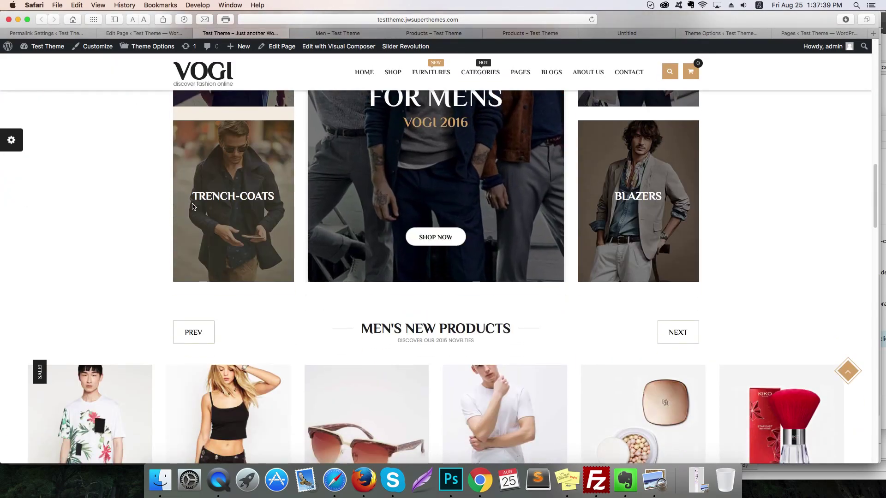
{"action": "scroll", "coordinate": [193, 204], "scroll_direction": "down", "scroll_amount": 2}
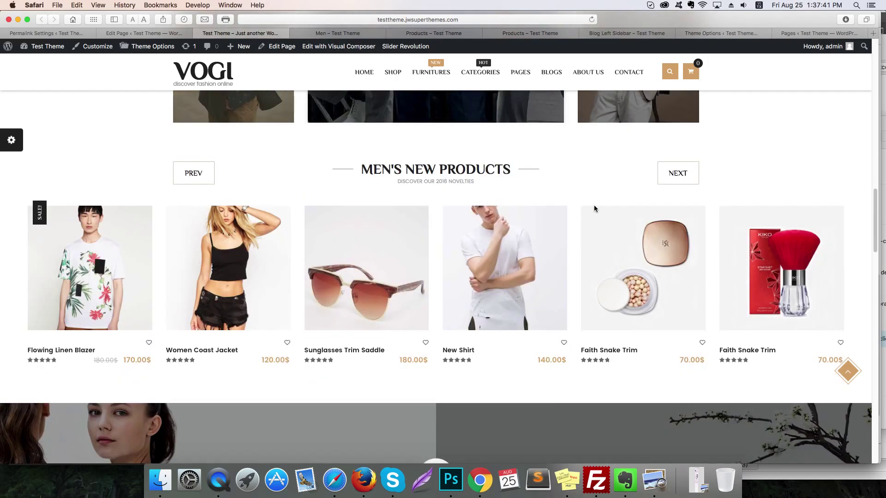
{"action": "left_click", "coordinate": [682, 175]}
{"action": "scroll", "coordinate": [347, 263], "scroll_direction": "down", "scroll_amount": 1}
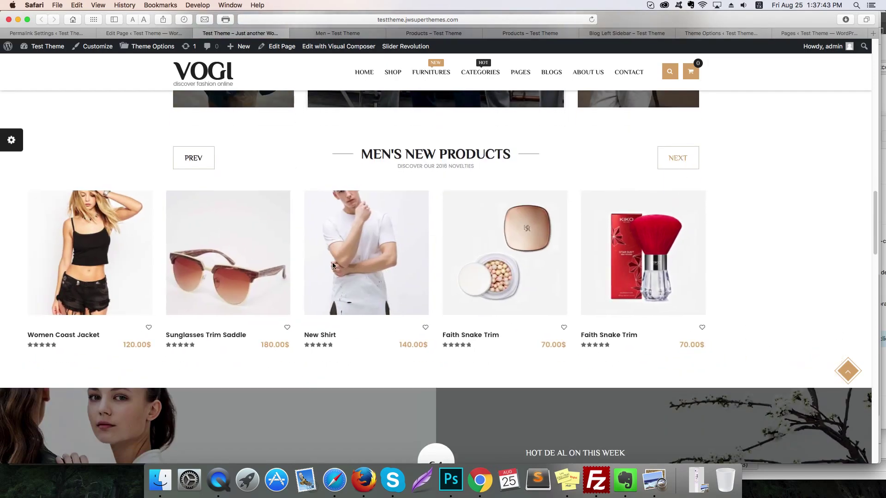
{"action": "scroll", "coordinate": [347, 263], "scroll_direction": "down", "scroll_amount": 6}
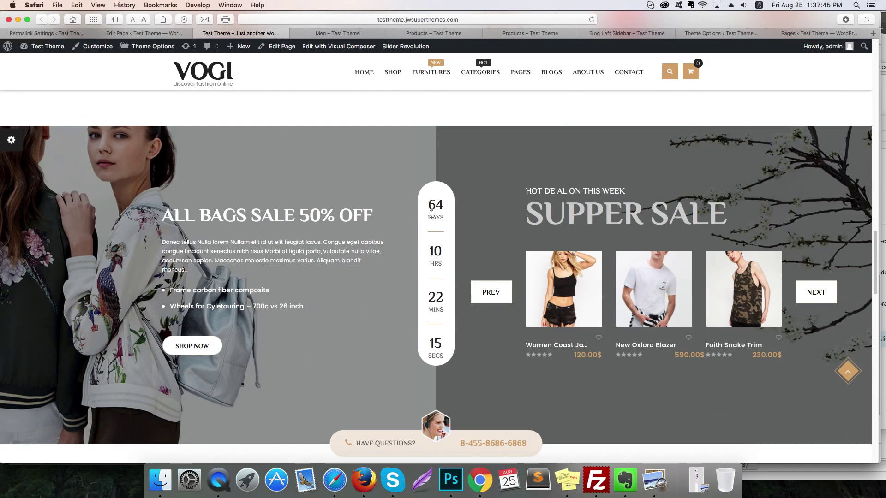
{"action": "scroll", "coordinate": [447, 255], "scroll_direction": "down", "scroll_amount": 15}
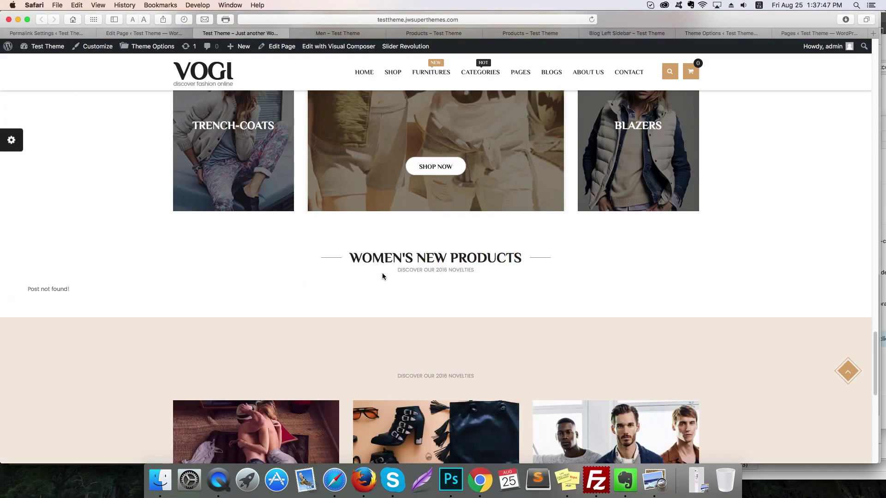
{"action": "scroll", "coordinate": [469, 198], "scroll_direction": "down", "scroll_amount": 2}
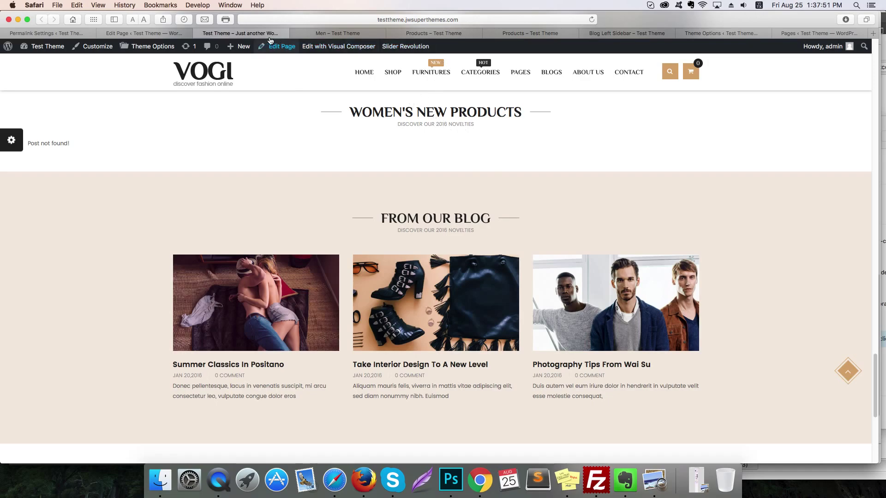
Step: Open the query settings of the Women's New Products carousel in the homepage editor
{"action": "left_click", "coordinate": [157, 33]}
{"action": "scroll", "coordinate": [344, 267], "scroll_direction": "down", "scroll_amount": 15}
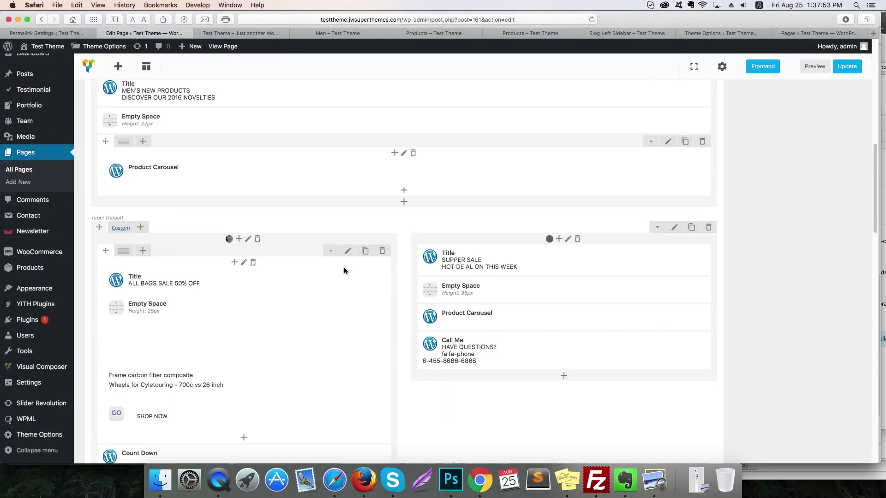
{"action": "scroll", "coordinate": [344, 268], "scroll_direction": "down", "scroll_amount": 10}
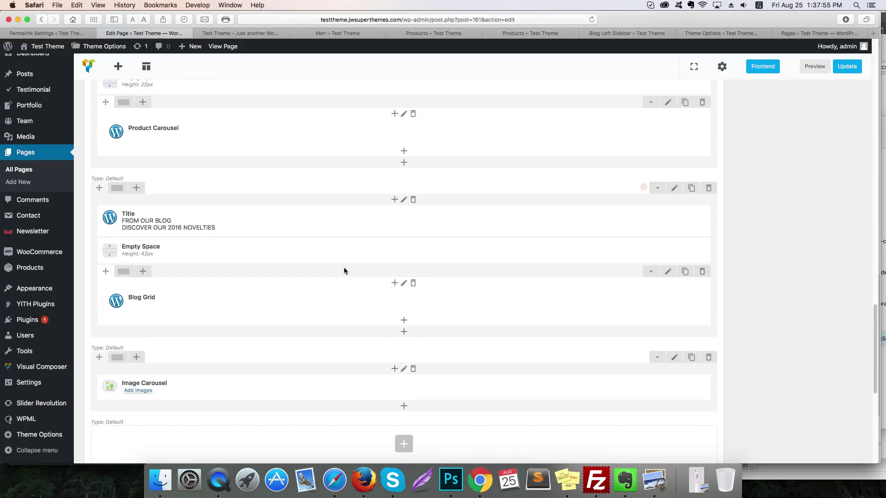
{"action": "scroll", "coordinate": [344, 267], "scroll_direction": "up", "scroll_amount": 3}
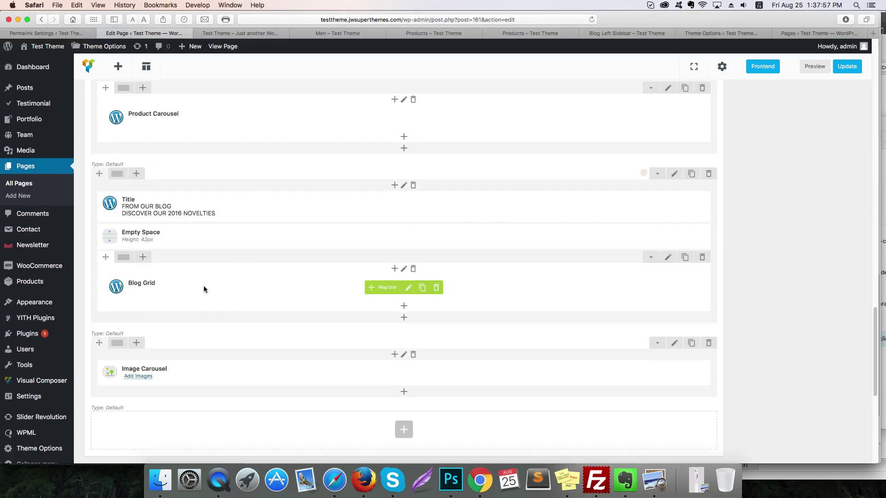
{"action": "left_click", "coordinate": [417, 119]}
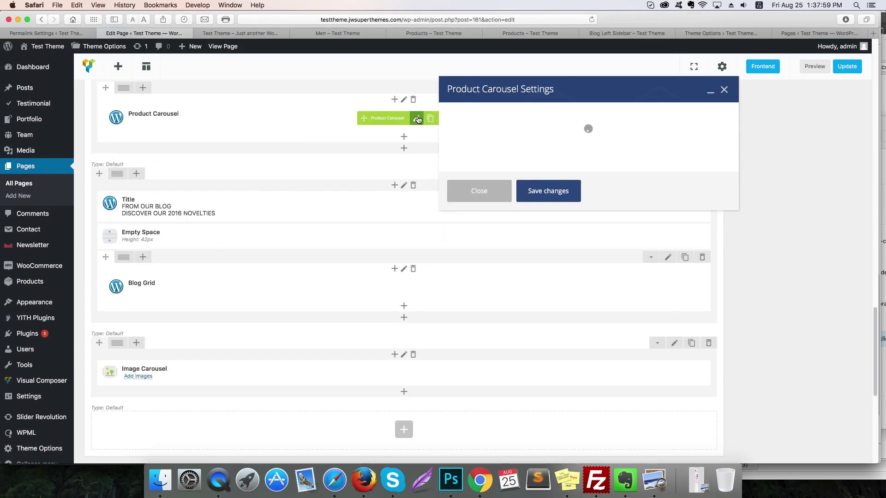
{"action": "left_click", "coordinate": [512, 122]}
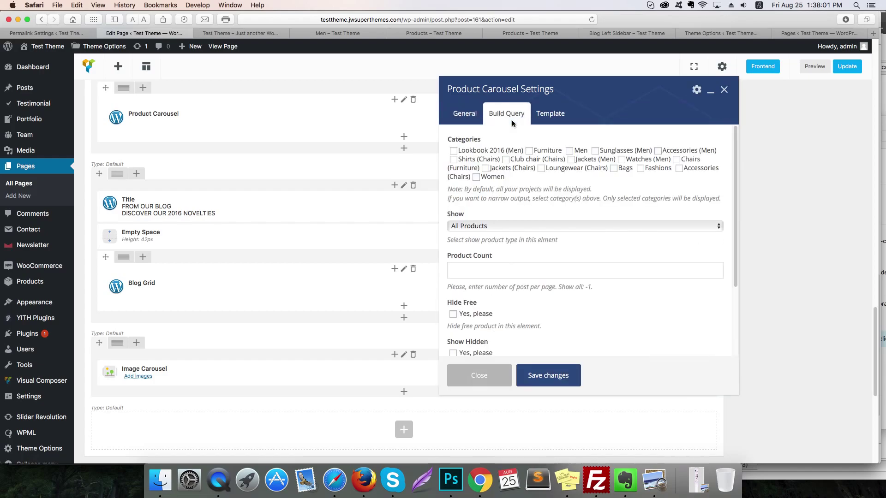
Step: Limit the Women's New Products carousel to the Furniture, Men and Sunglasses (Men) categories, save the element and update the page
{"action": "left_click", "coordinate": [528, 153]}
{"action": "left_click", "coordinate": [570, 151]}
{"action": "left_click", "coordinate": [626, 151]}
{"action": "left_click", "coordinate": [551, 372]}
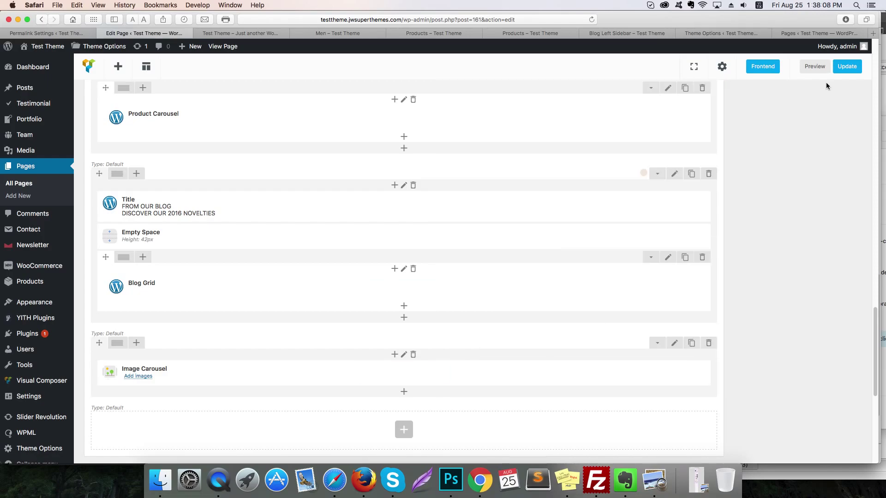
{"action": "left_click", "coordinate": [845, 67]}
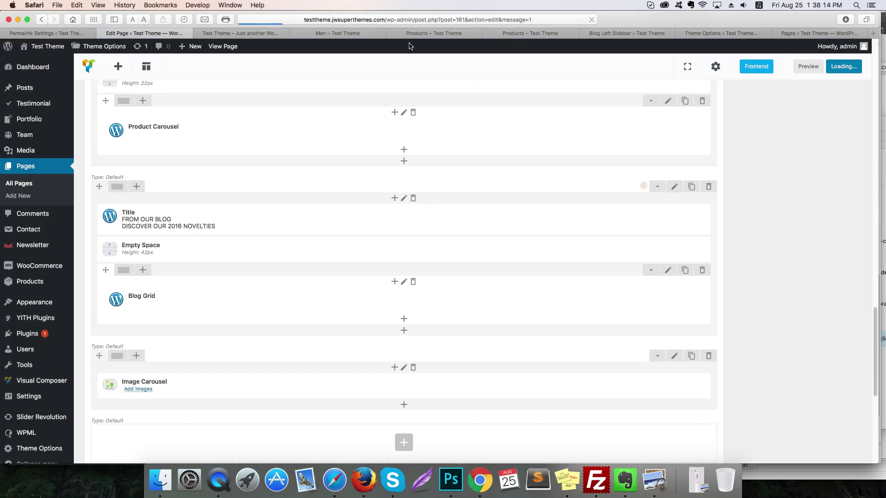
Step: Reload the homepage and check the Women's New Products carousel and the blog section below it
{"action": "left_click", "coordinate": [258, 34]}
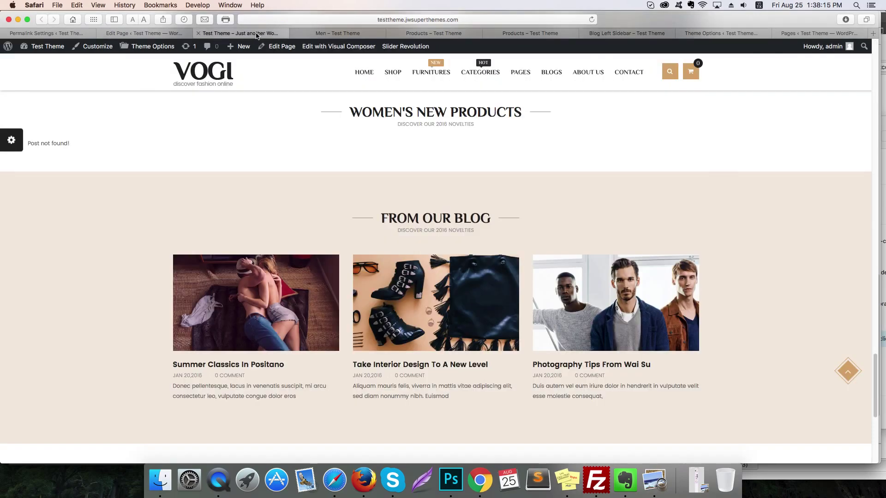
{"action": "right_click", "coordinate": [261, 133]}
{"action": "left_click", "coordinate": [278, 134]}
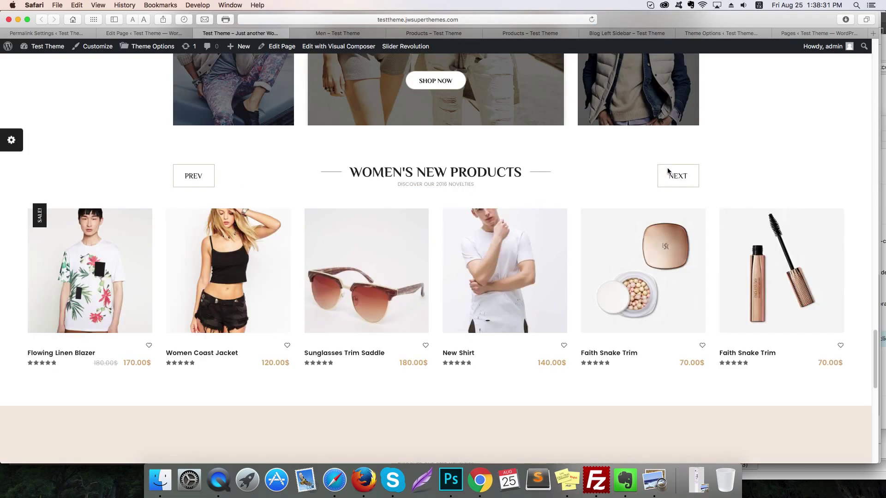
{"action": "scroll", "coordinate": [504, 268], "scroll_direction": "down", "scroll_amount": 3}
{"action": "scroll", "coordinate": [504, 268], "scroll_direction": "down", "scroll_amount": 15}
{"action": "scroll", "coordinate": [376, 189], "scroll_direction": "up", "scroll_amount": 15}
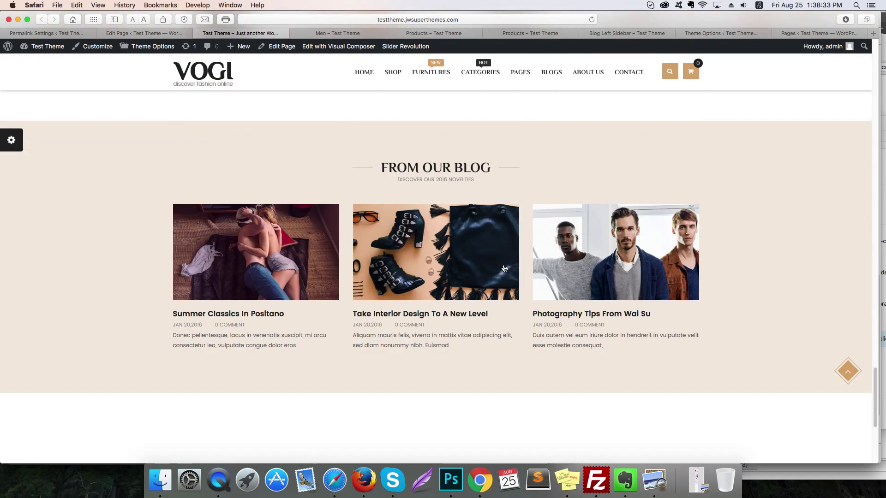
{"action": "scroll", "coordinate": [286, 193], "scroll_direction": "up", "scroll_amount": 3}
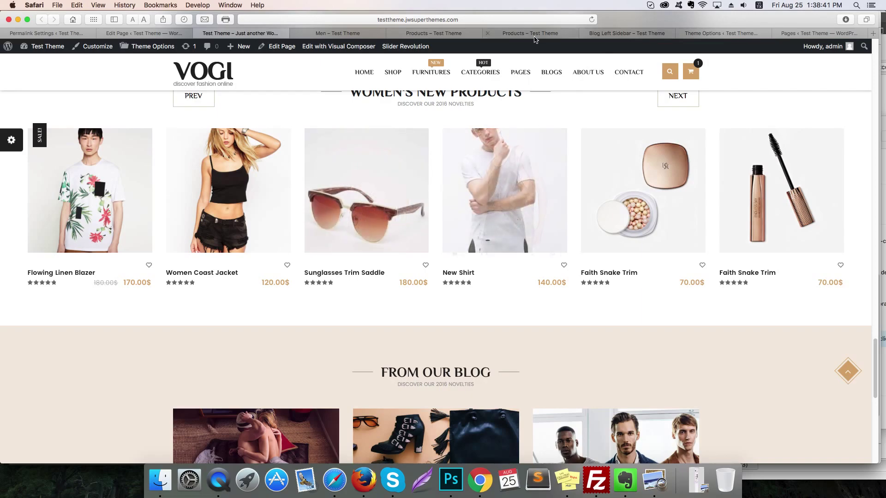
Step: Examine the Shop Right Sidebar page from its product grid and sidebar filters down to the Instagram section
{"action": "left_click", "coordinate": [429, 33]}
{"action": "scroll", "coordinate": [455, 231], "scroll_direction": "down", "scroll_amount": 10}
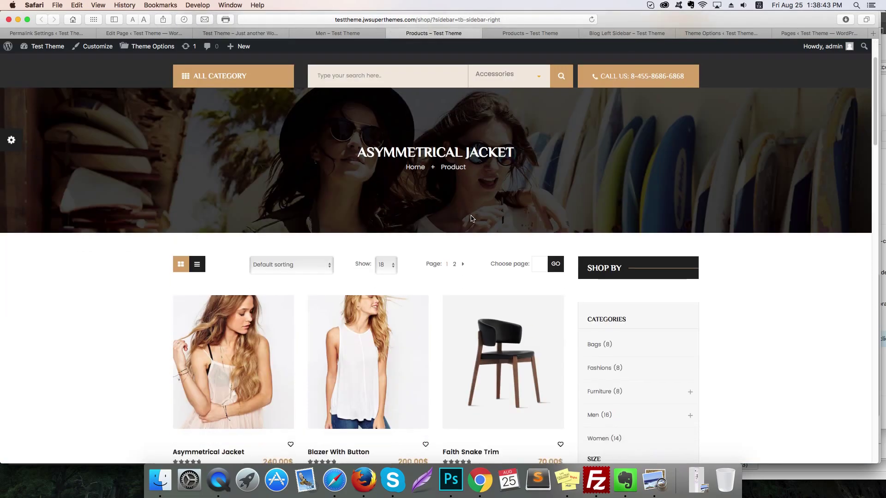
{"action": "scroll", "coordinate": [454, 230], "scroll_direction": "down", "scroll_amount": 10}
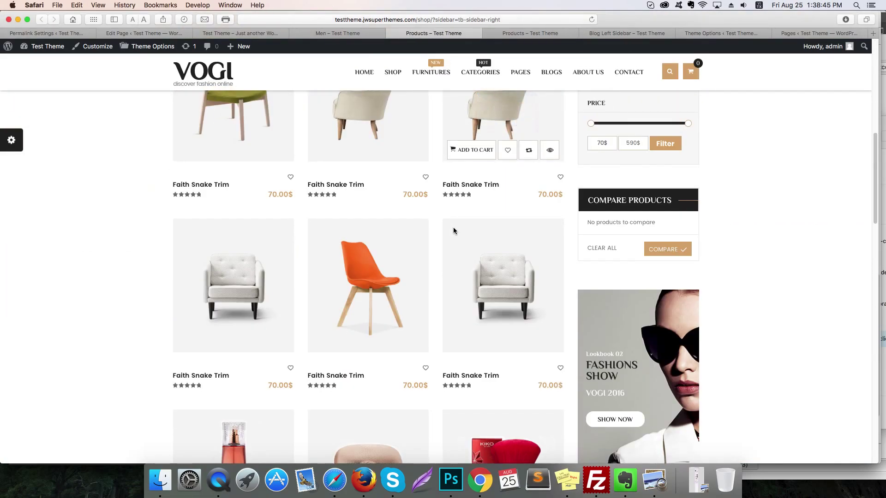
{"action": "scroll", "coordinate": [454, 232], "scroll_direction": "down", "scroll_amount": 10}
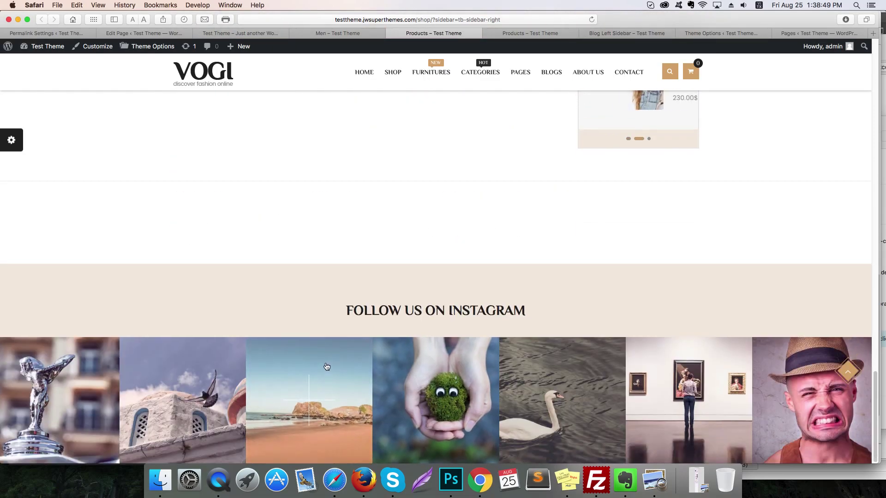
Step: Examine the Blog Left Sidebar page, including its posts, sidebar widgets and pagination
{"action": "left_click", "coordinate": [619, 36]}
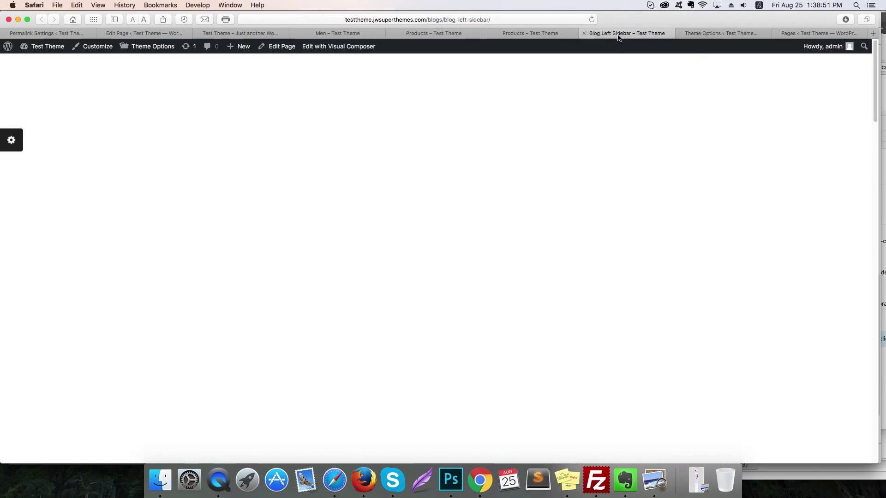
{"action": "scroll", "coordinate": [545, 193], "scroll_direction": "down", "scroll_amount": 15}
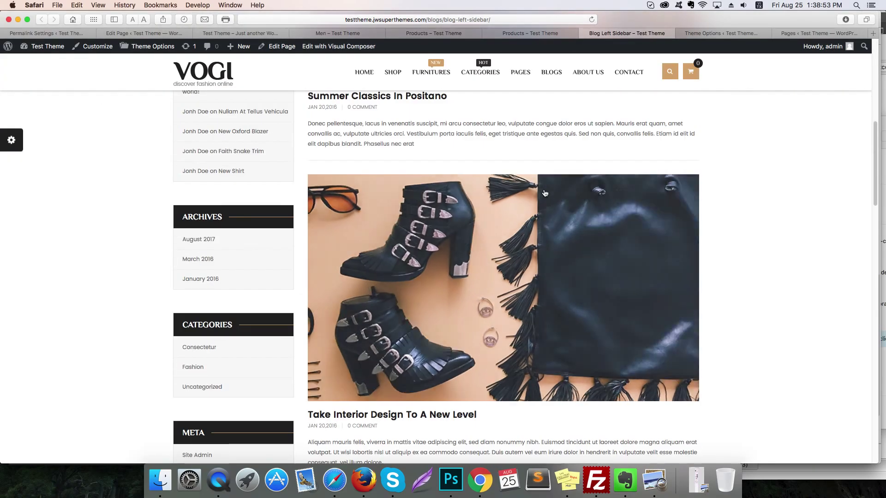
{"action": "scroll", "coordinate": [544, 191], "scroll_direction": "down", "scroll_amount": 5}
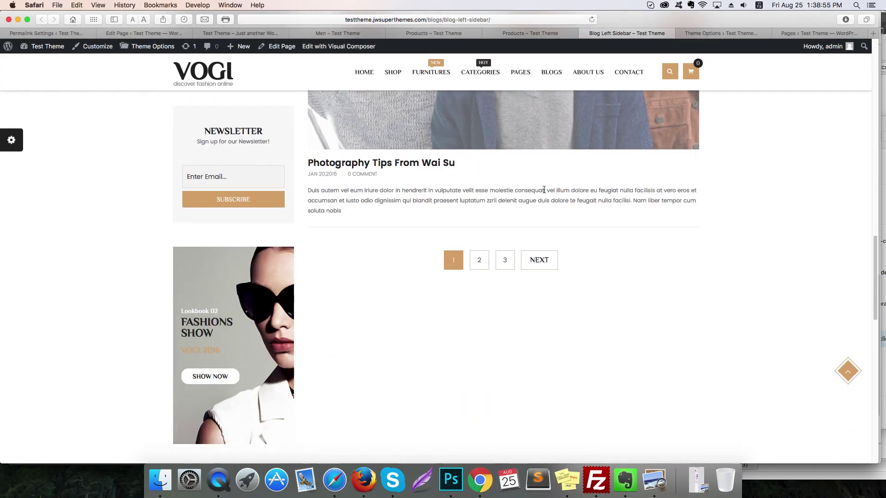
{"action": "scroll", "coordinate": [554, 199], "scroll_direction": "up", "scroll_amount": 15}
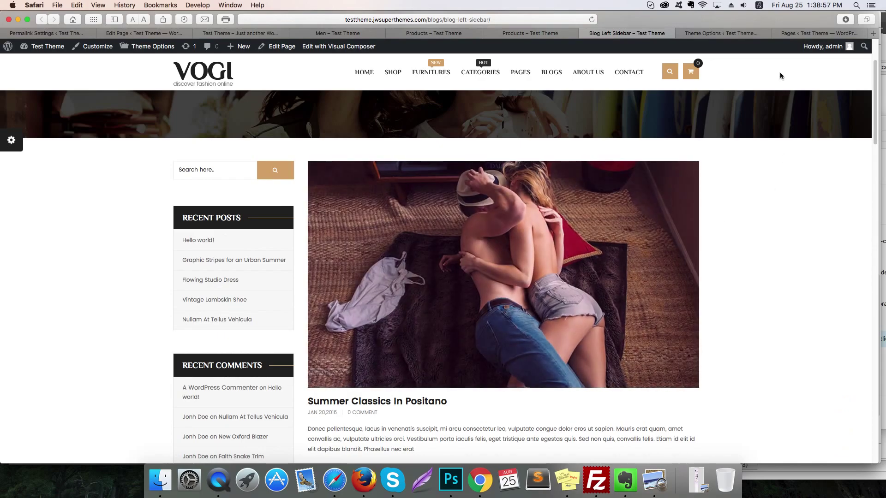
Step: View the logo settings in Theme Options and look through the list of imported pages
{"action": "left_click", "coordinate": [713, 34]}
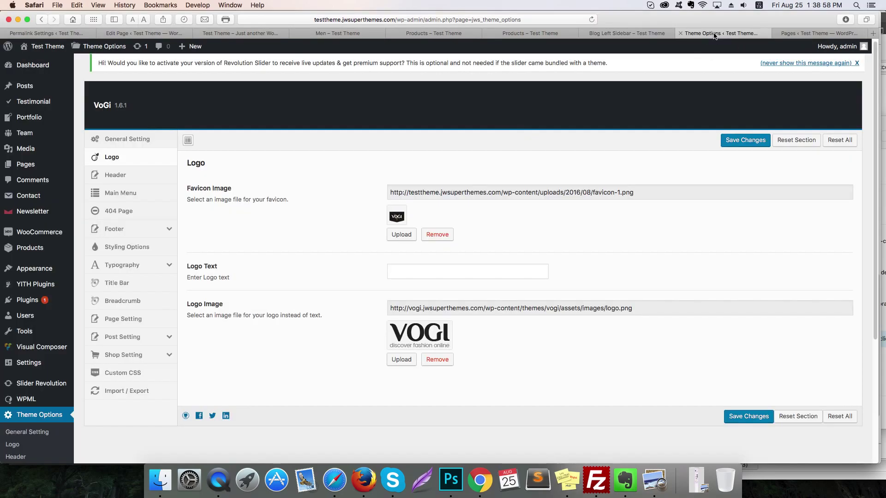
{"action": "left_click", "coordinate": [802, 37]}
{"action": "scroll", "coordinate": [328, 267], "scroll_direction": "down", "scroll_amount": 3}
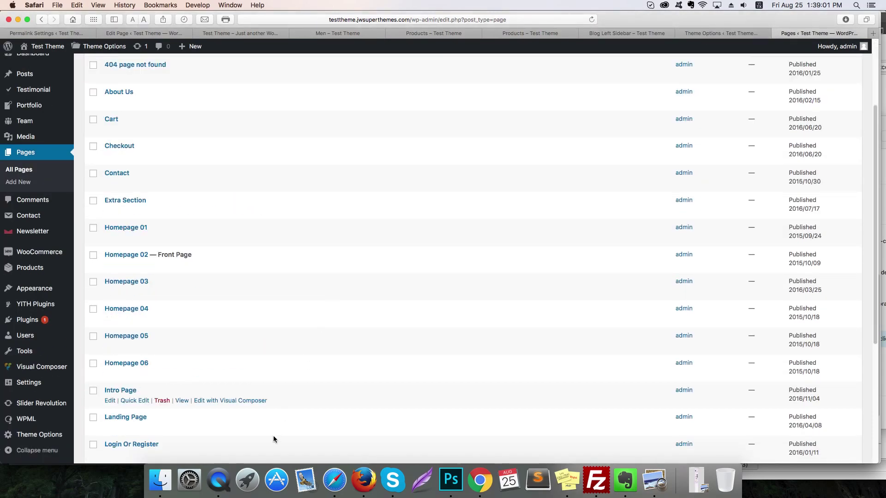